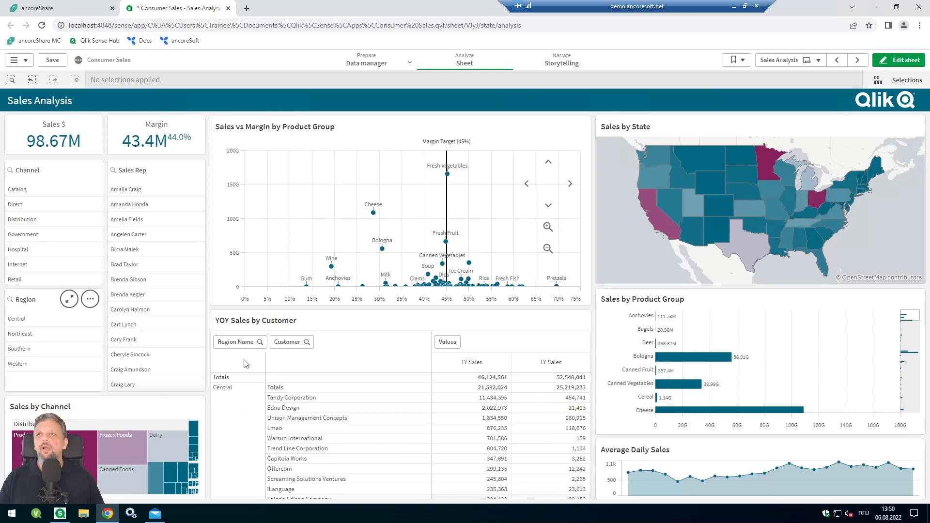
# Step: Look through the YOY Sales by Customer pivot table in the Sales Analysis sheet, from the Central region to the Southern region
pyautogui.scroll(-10, 244, 436)
pyautogui.scroll(-15, 242, 450)
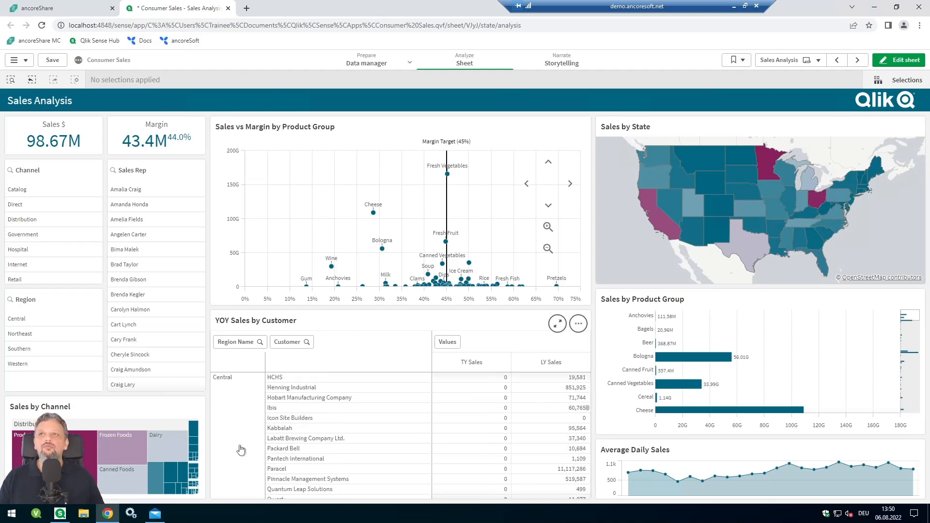
pyautogui.scroll(-15, 240, 449)
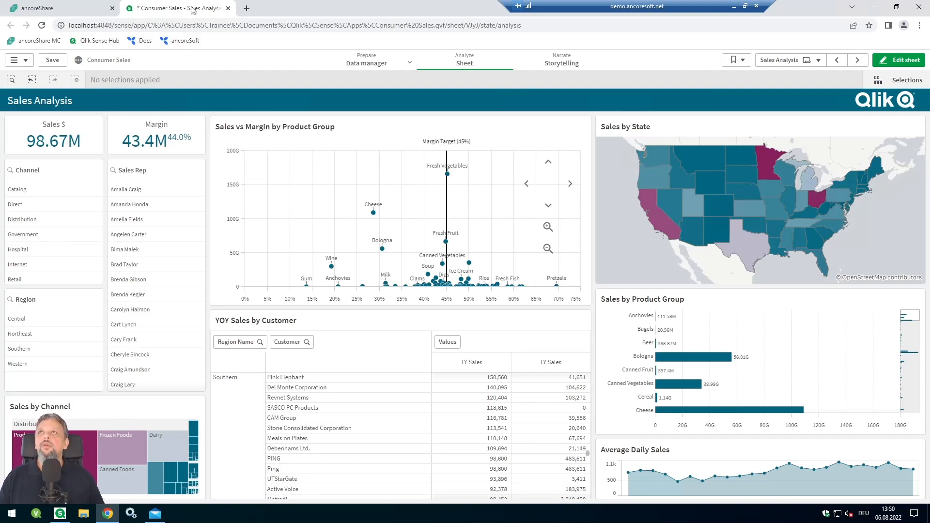
# Step: Switch to the ancoreShare Management Console and create and save a new report captioned Regions with Consumer Sales as its source
pyautogui.click(61, 11)
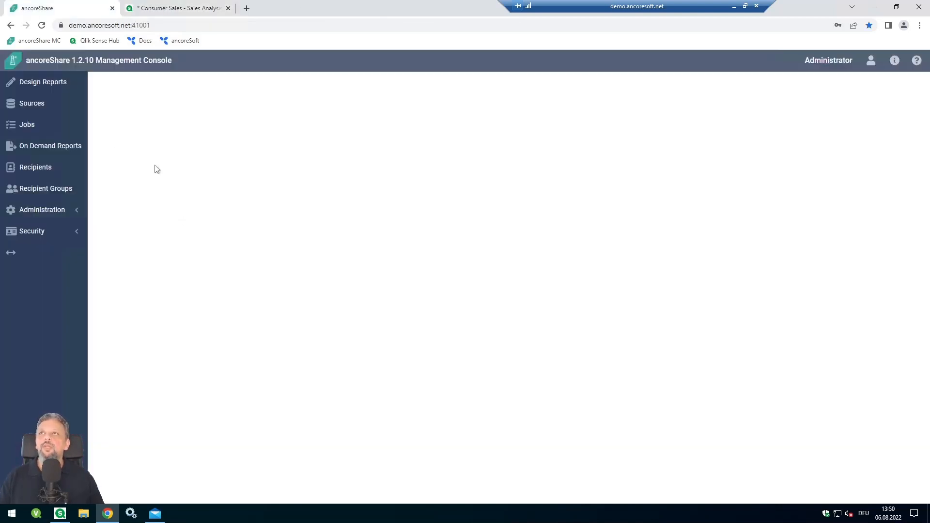
pyautogui.click(31, 89)
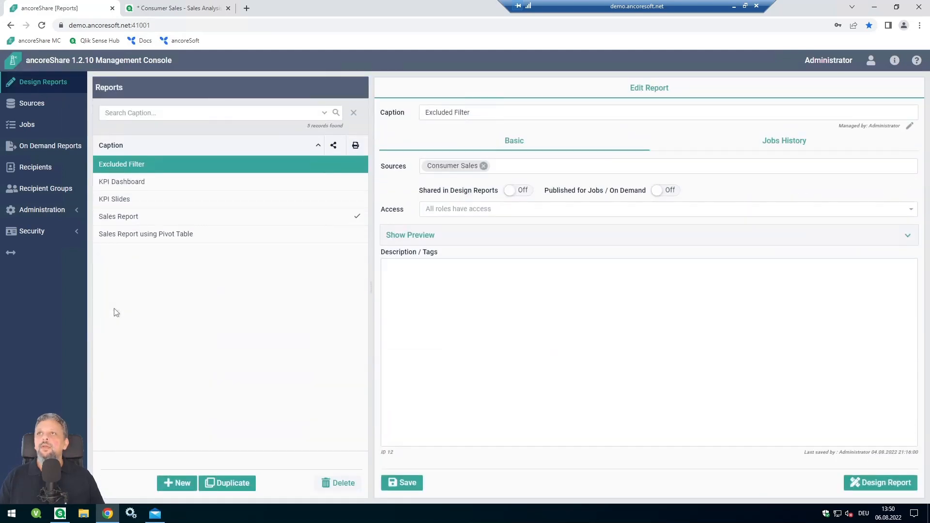
pyautogui.click(174, 481)
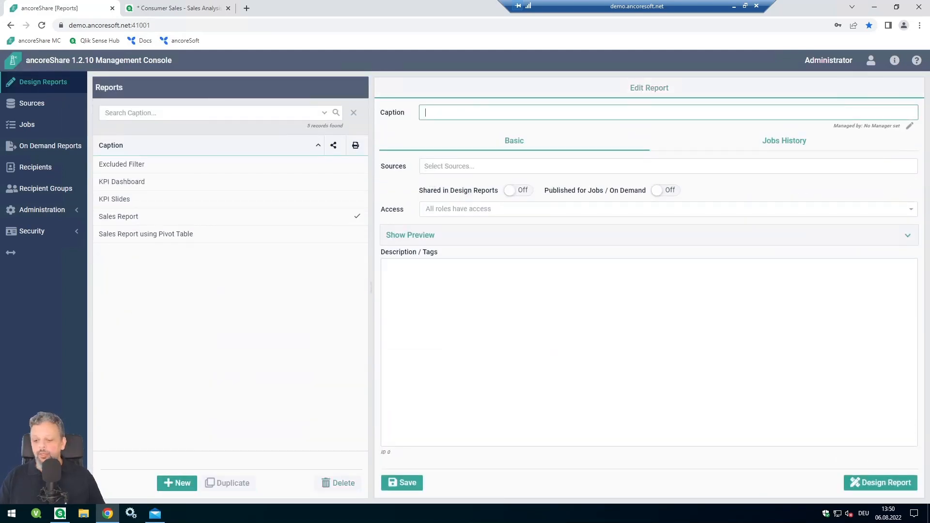
pyautogui.write('Regio')
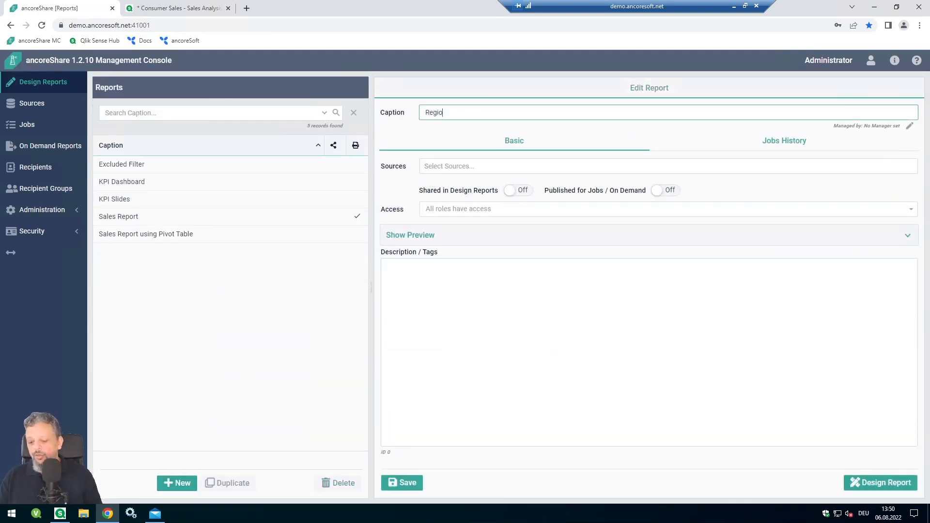
pyautogui.write('n')
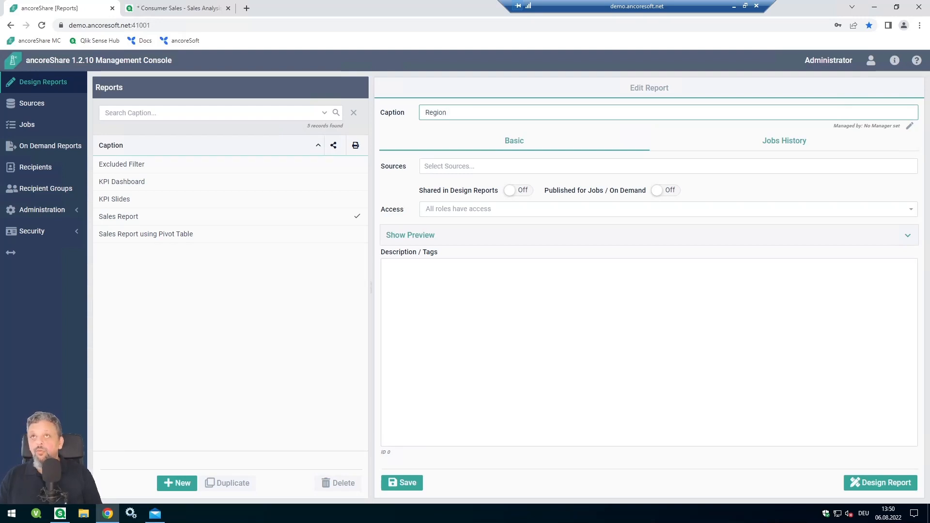
pyautogui.click(450, 166)
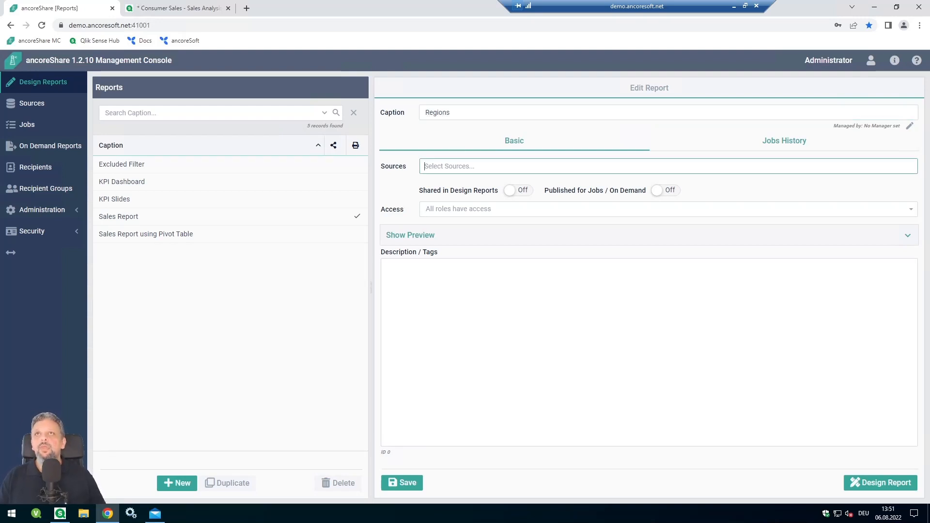
pyautogui.click(453, 183)
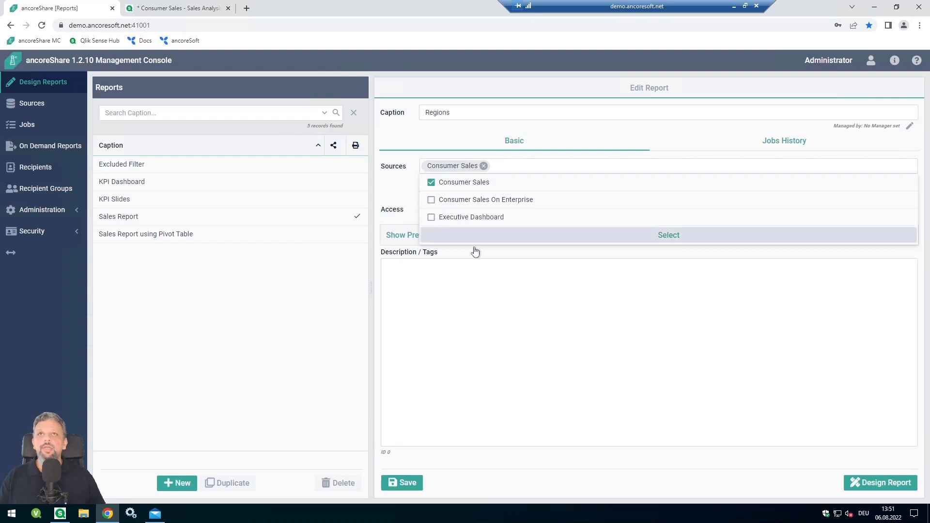
pyautogui.click(473, 250)
pyautogui.click(402, 483)
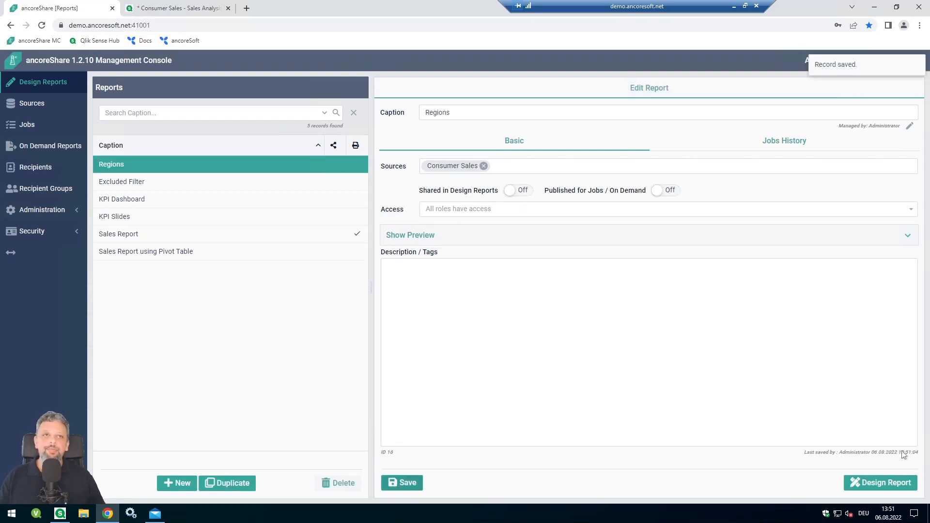
# Step: Open the Regions report for designing and place a Qlik object below the page header, stretched to nearly the full page width
pyautogui.click(889, 482)
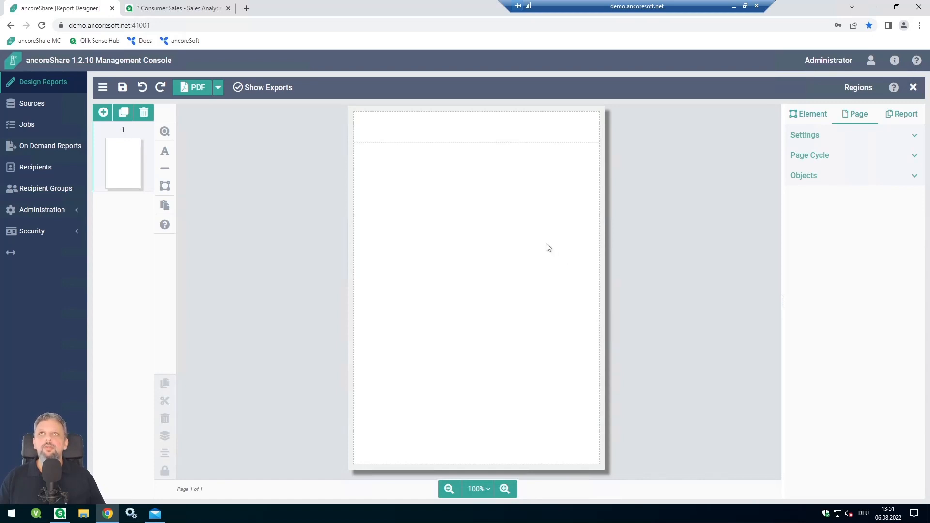
pyautogui.moveTo(169, 139); pyautogui.dragTo(373, 156)
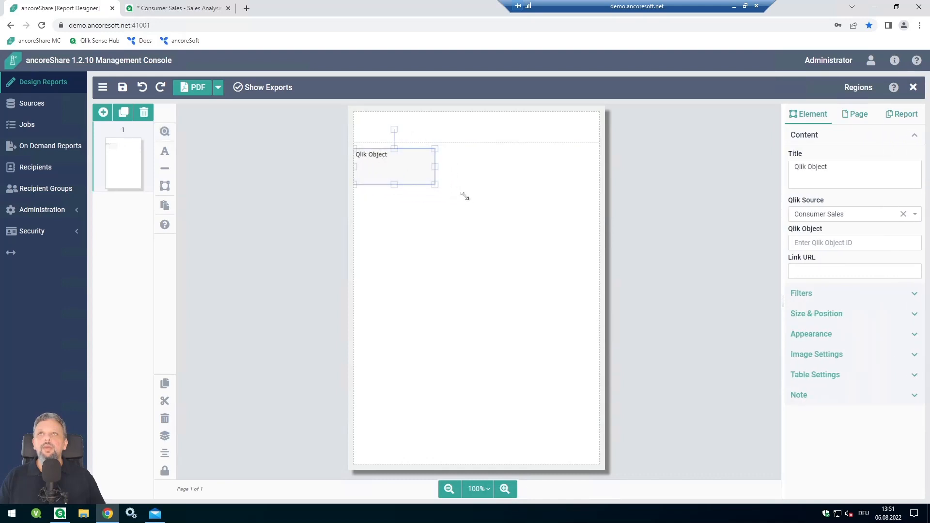
pyautogui.moveTo(436, 168); pyautogui.dragTo(602, 172)
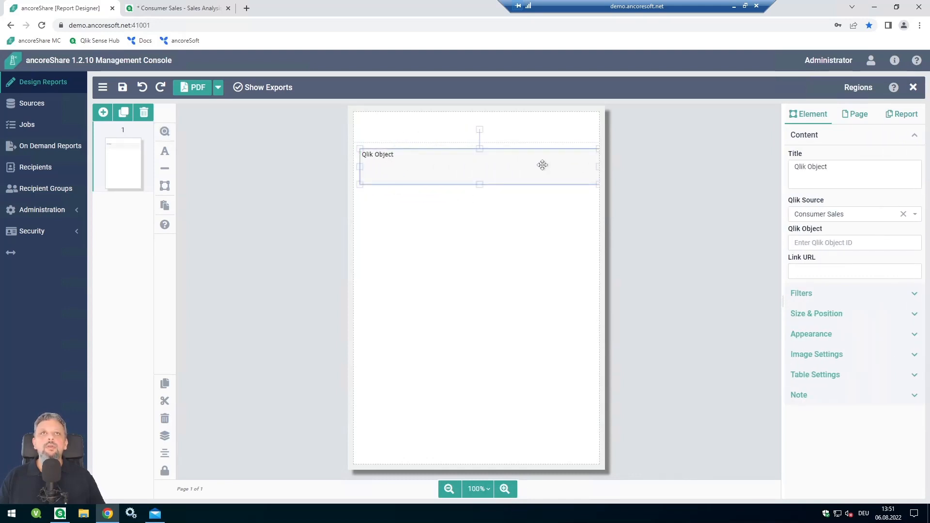
pyautogui.moveTo(597, 166); pyautogui.dragTo(587, 167)
# Step: Find the Sales Analysis pivot table RgRdrZ with the search text "pivo" and assign it to the placed Qlik object
pyautogui.click(826, 242)
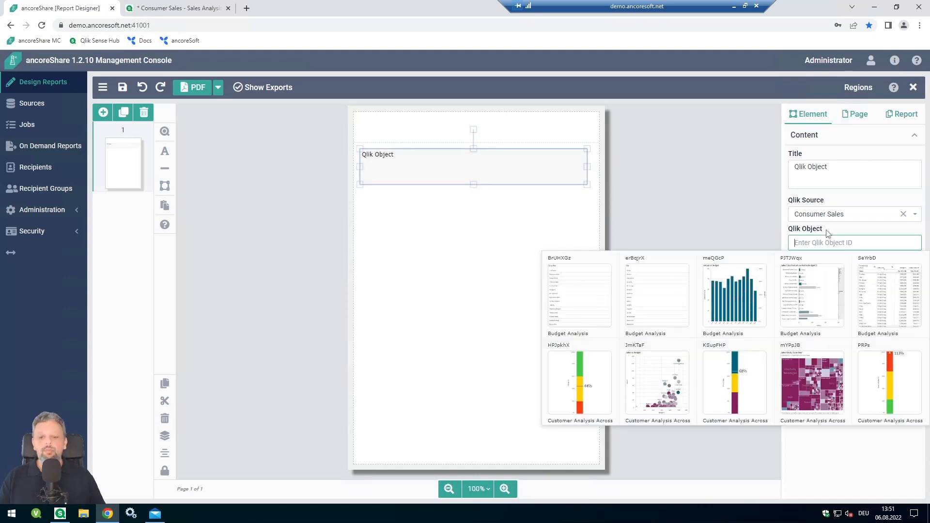
pyautogui.write('pivo')
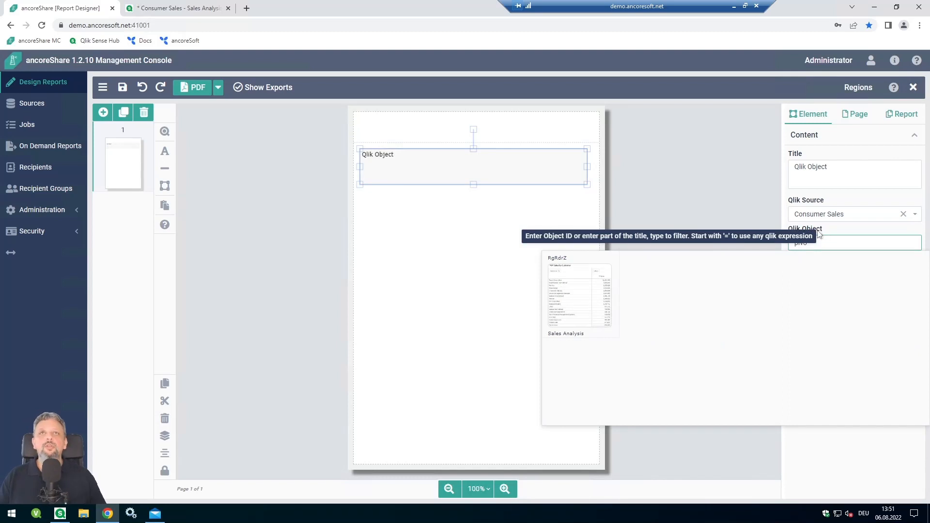
pyautogui.click(579, 293)
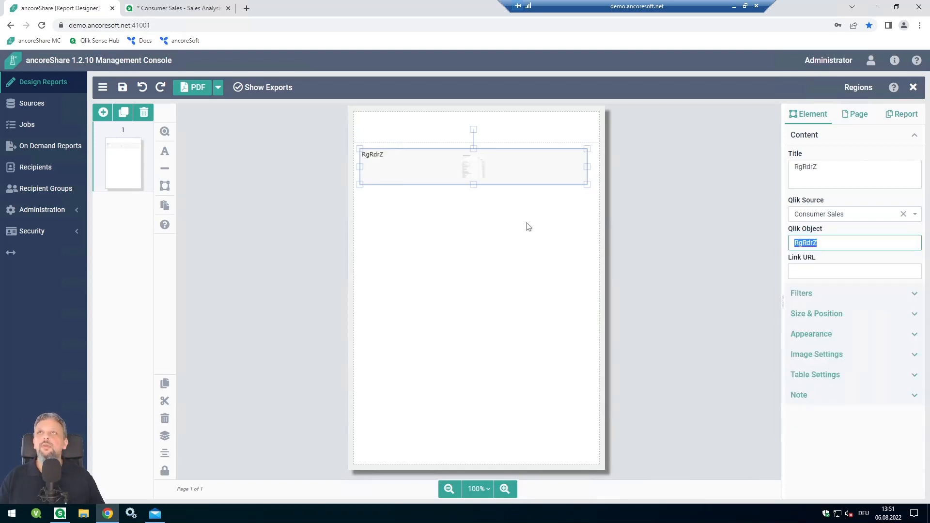
# Step: Generate a PDF preview of the Regions report, look through its pages, and close the preview and the export list
pyautogui.click(193, 87)
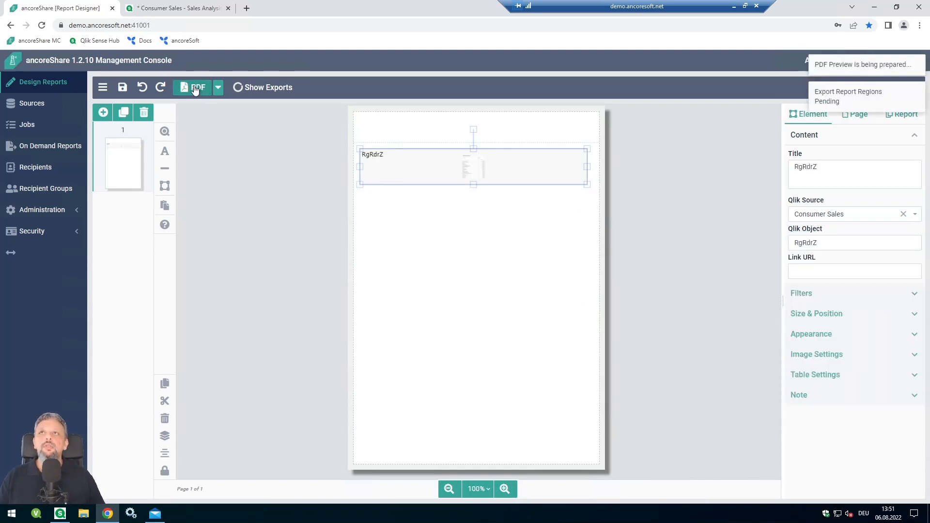
pyautogui.click(254, 88)
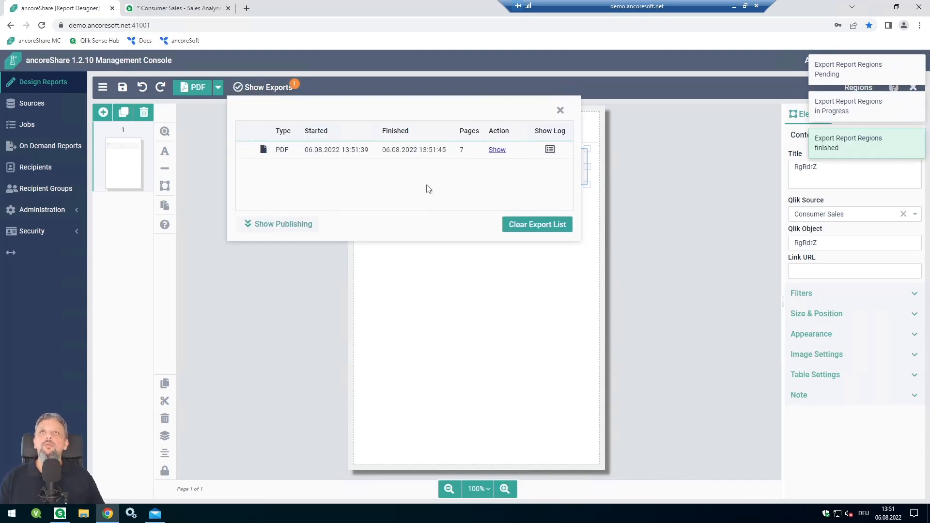
pyautogui.click(498, 150)
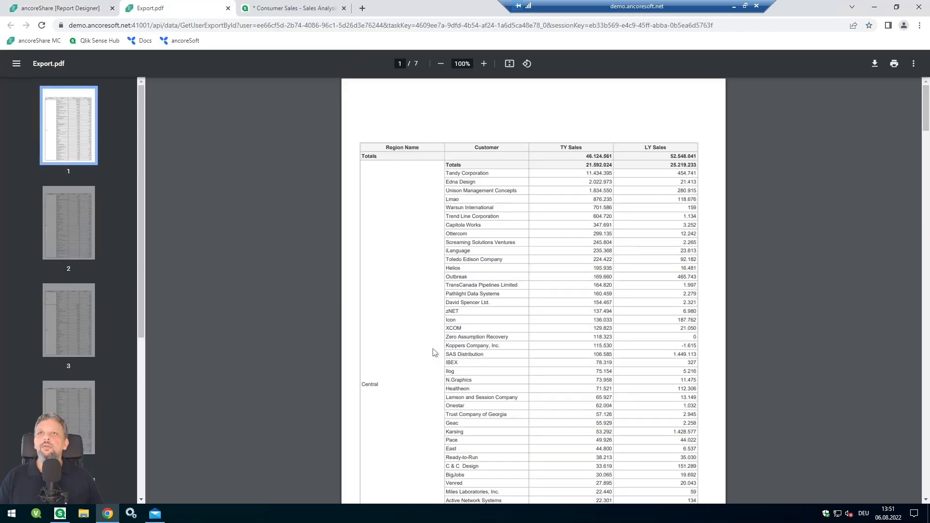
pyautogui.scroll(-20, 435, 352)
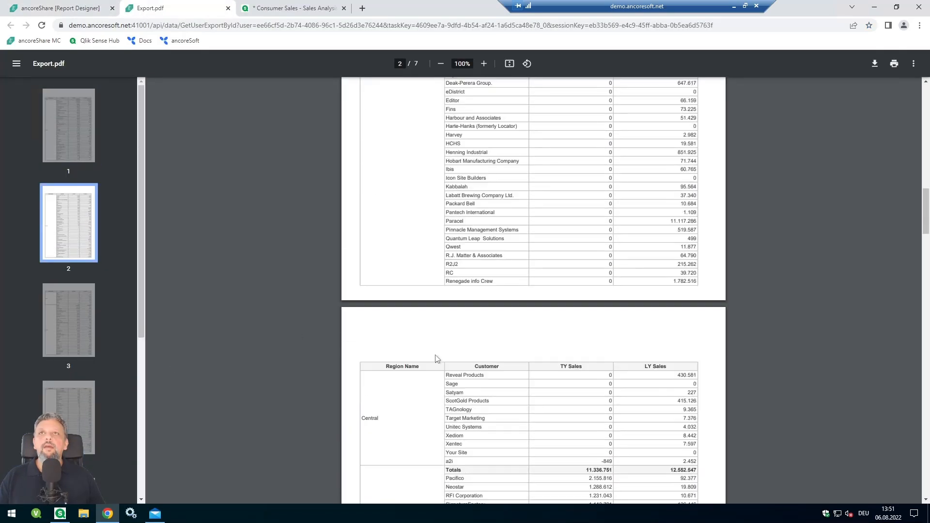
pyautogui.scroll(-20, 434, 359)
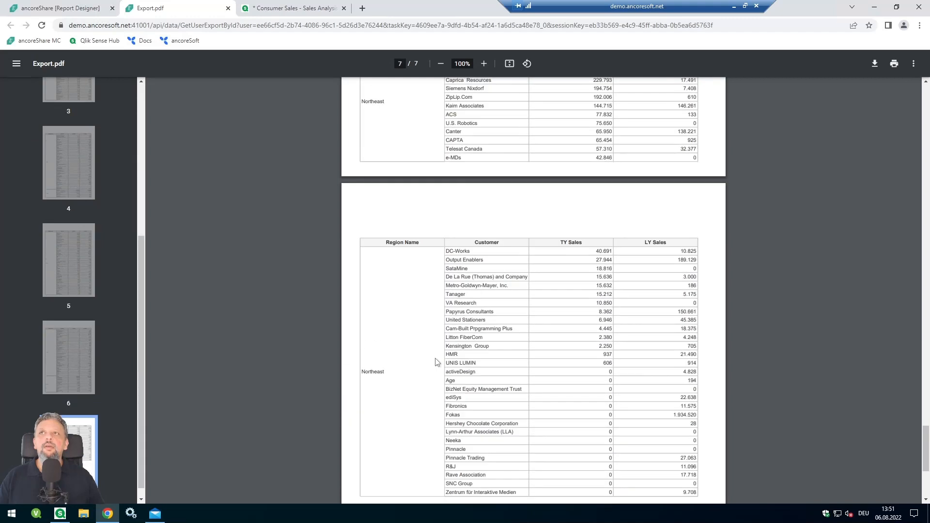
pyautogui.click(228, 8)
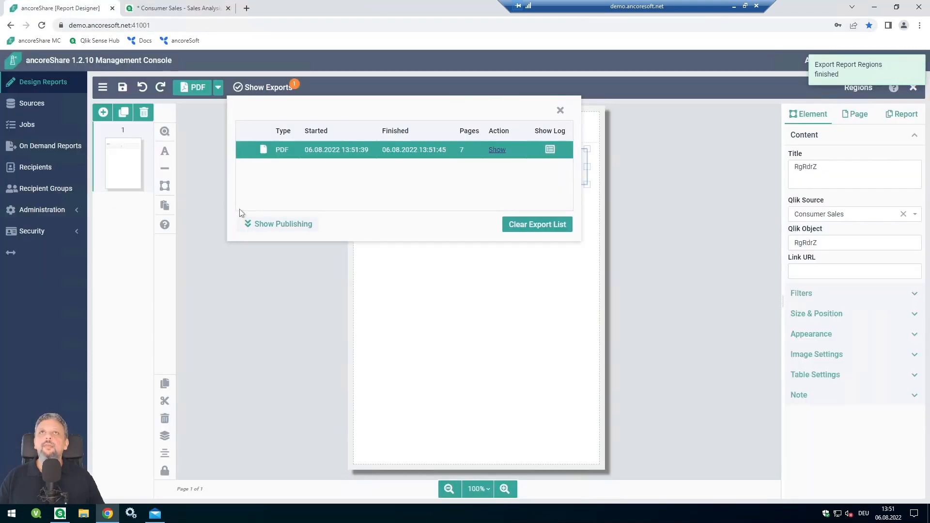
pyautogui.click(560, 110)
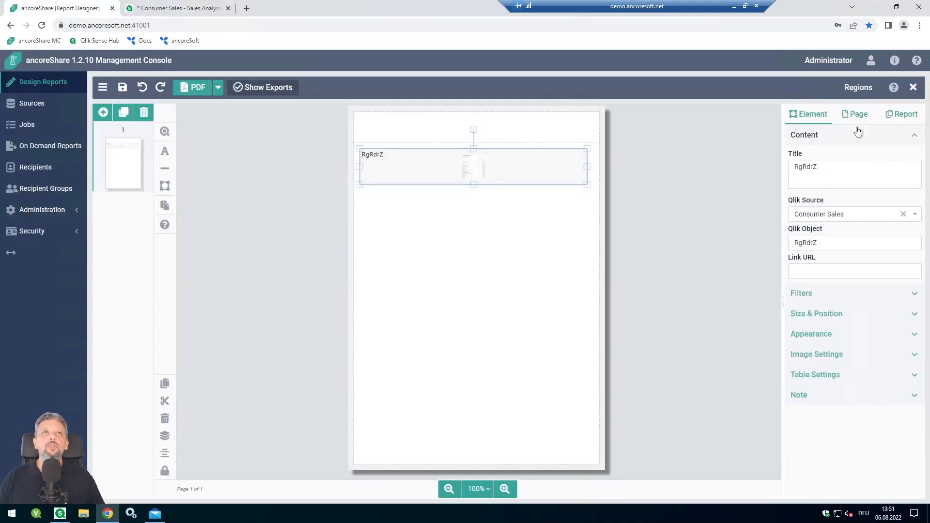
# Step: Set up a page cycle for the page with Consumer Sales as the Qlik source and Region Name as the cycle field
pyautogui.click(865, 116)
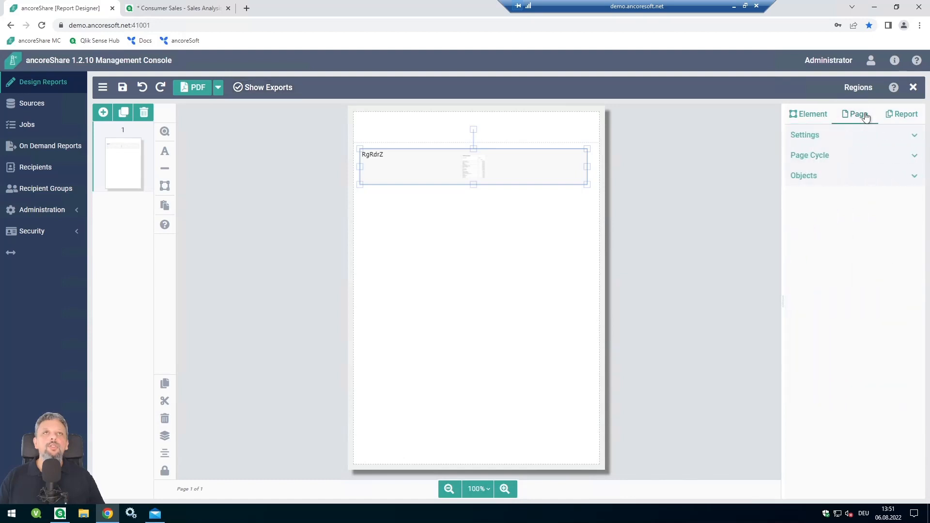
pyautogui.click(873, 161)
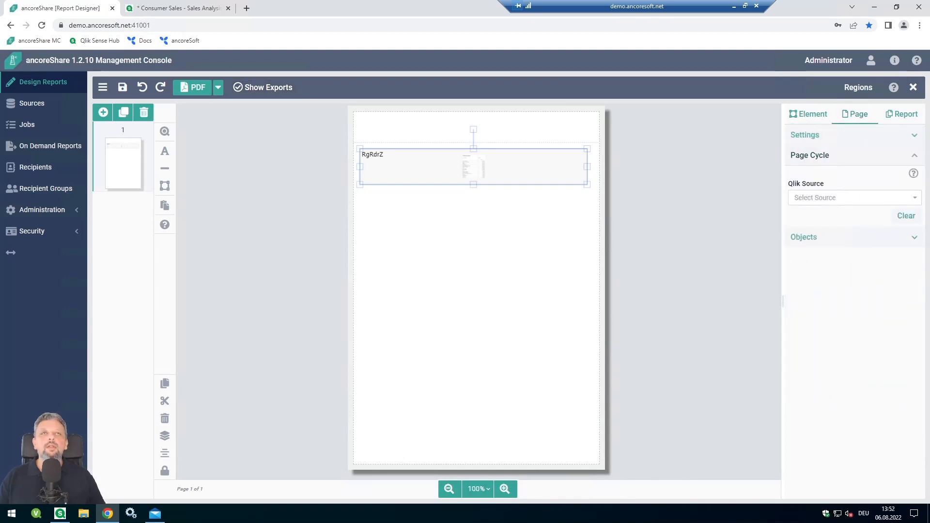
pyautogui.click(855, 198)
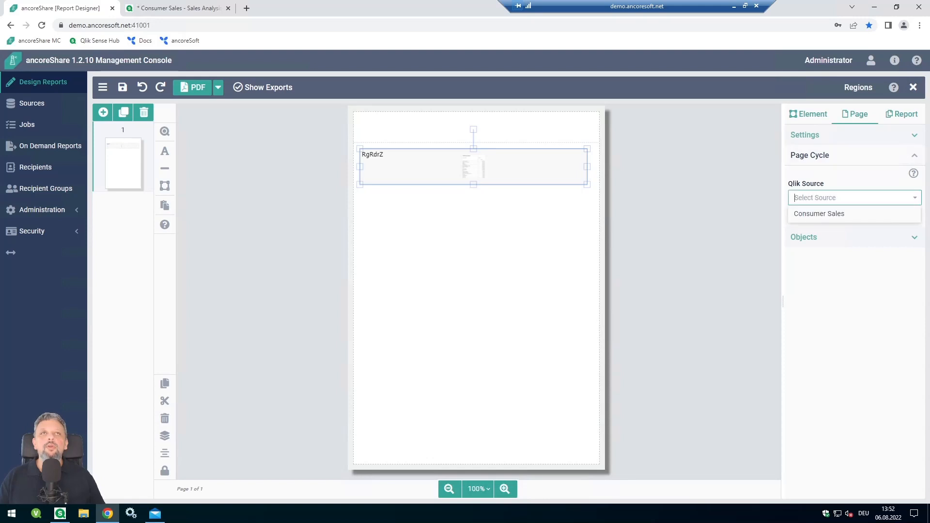
pyautogui.click(820, 215)
pyautogui.click(823, 226)
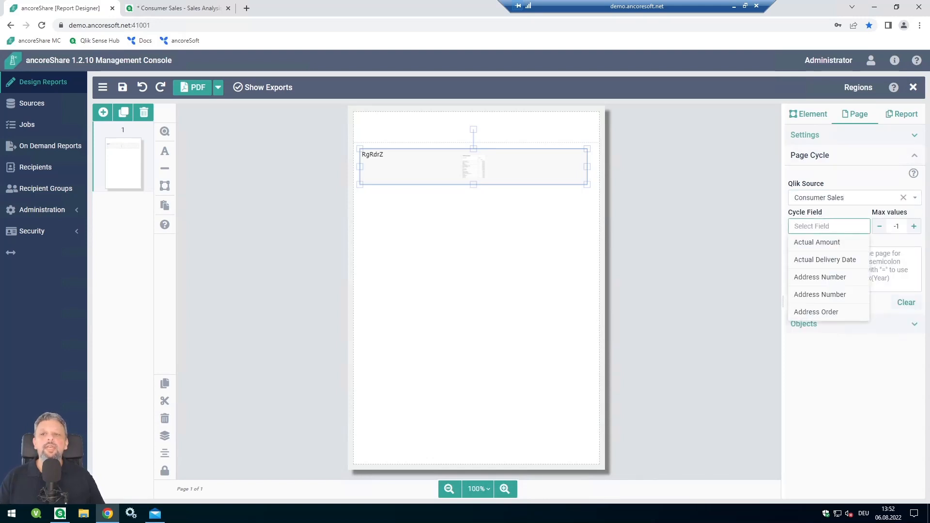
pyautogui.write('reg')
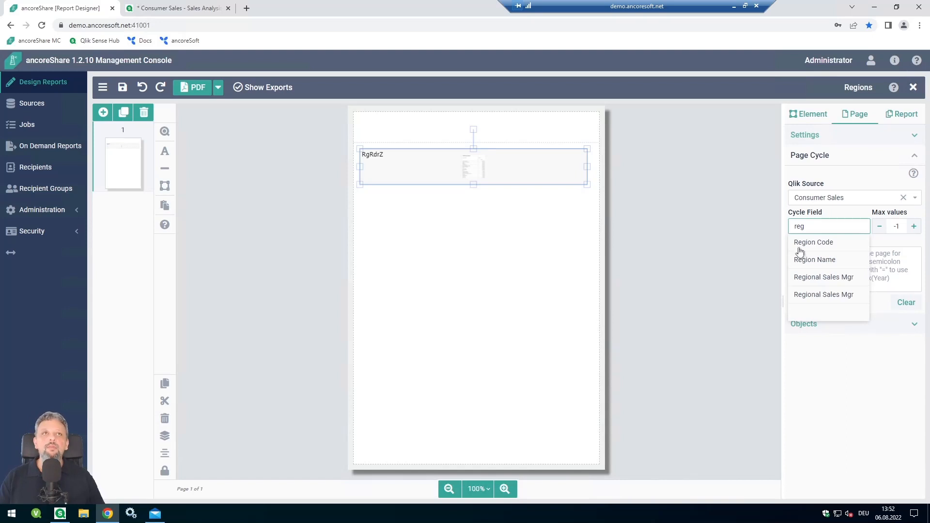
pyautogui.click(814, 260)
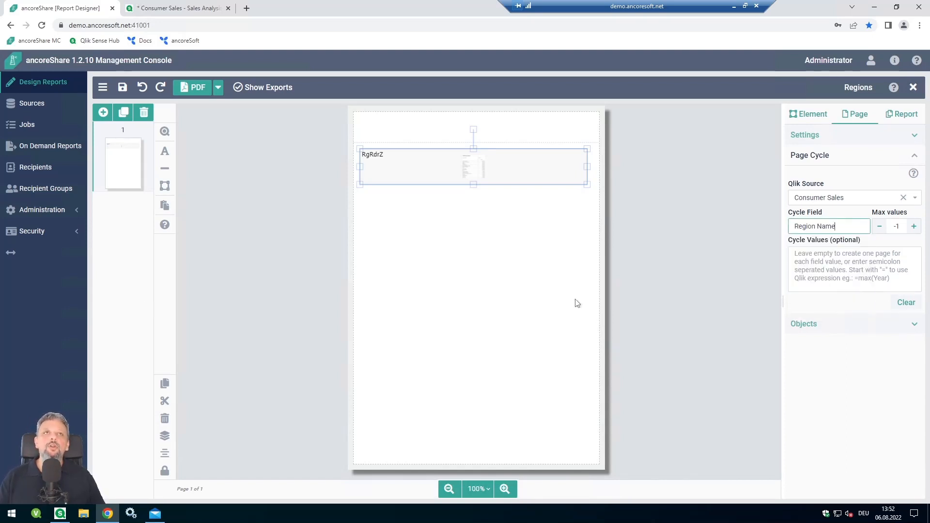
# Step: Export the Regions report as PDF with the page cycle applied and open the newest export
pyautogui.click(193, 87)
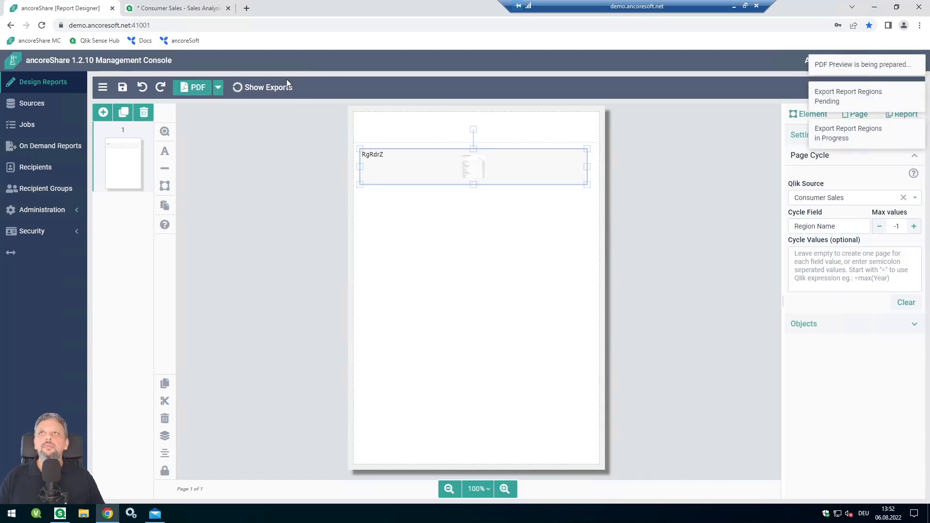
pyautogui.click(267, 87)
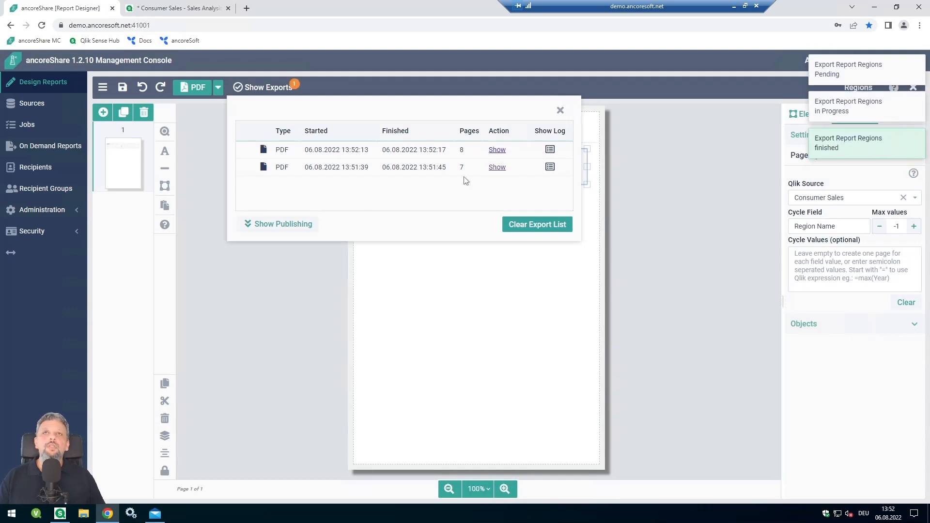
pyautogui.click(497, 149)
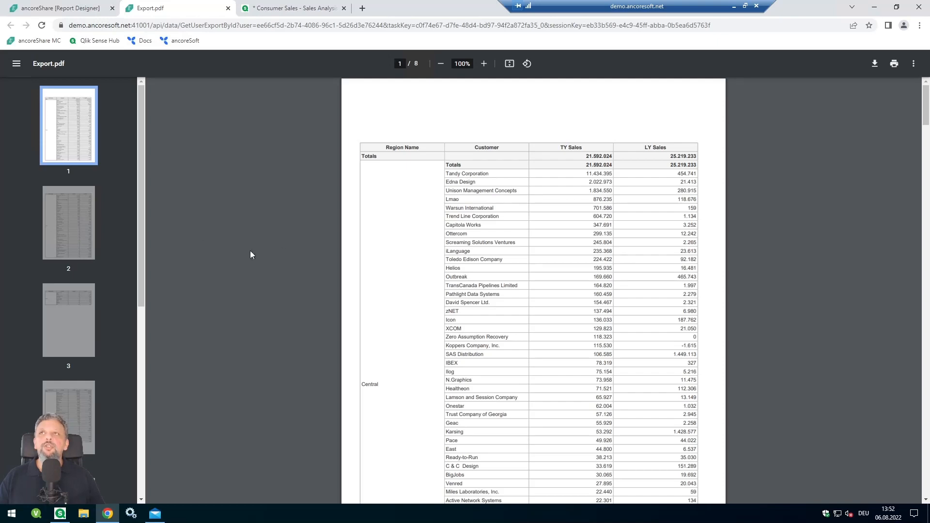
# Step: Look through the exported PDF's pages to check the split by region, and close the PDF and the export list
pyautogui.scroll(-8, 529, 317)
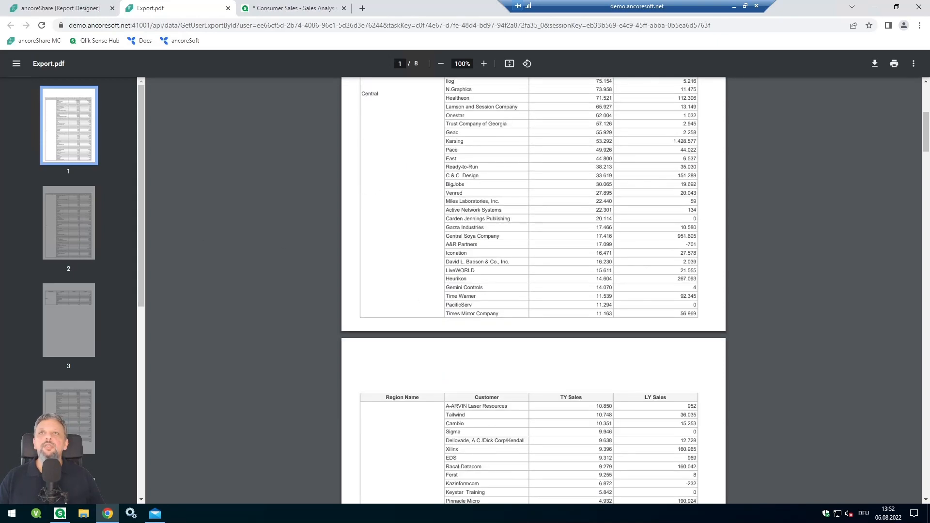
pyautogui.scroll(-10, 533, 290)
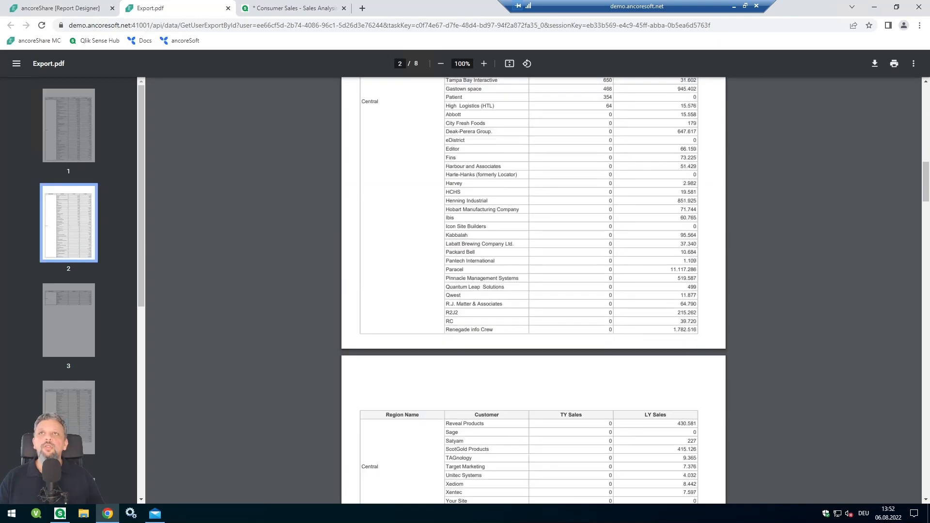
pyautogui.scroll(-4, 396, 178)
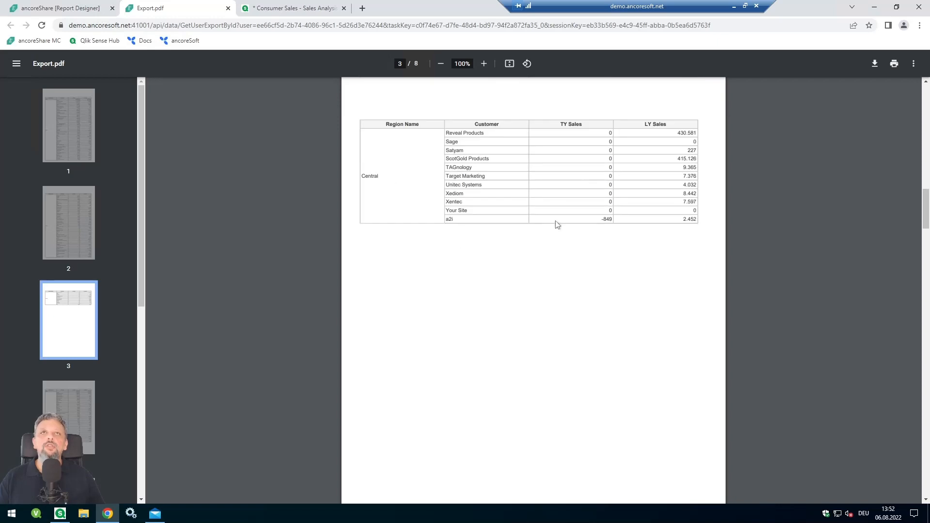
pyautogui.scroll(-3, 498, 280)
pyautogui.scroll(-3, 532, 334)
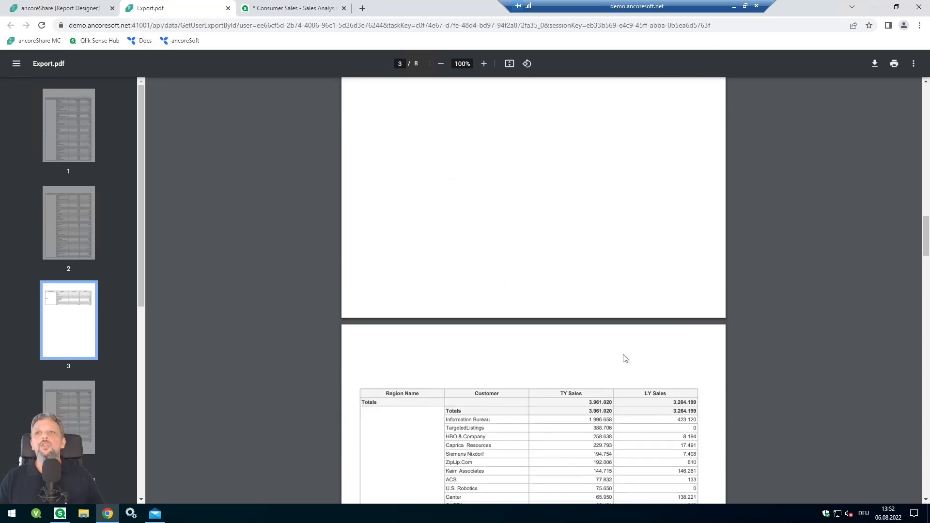
pyautogui.scroll(-11, 514, 394)
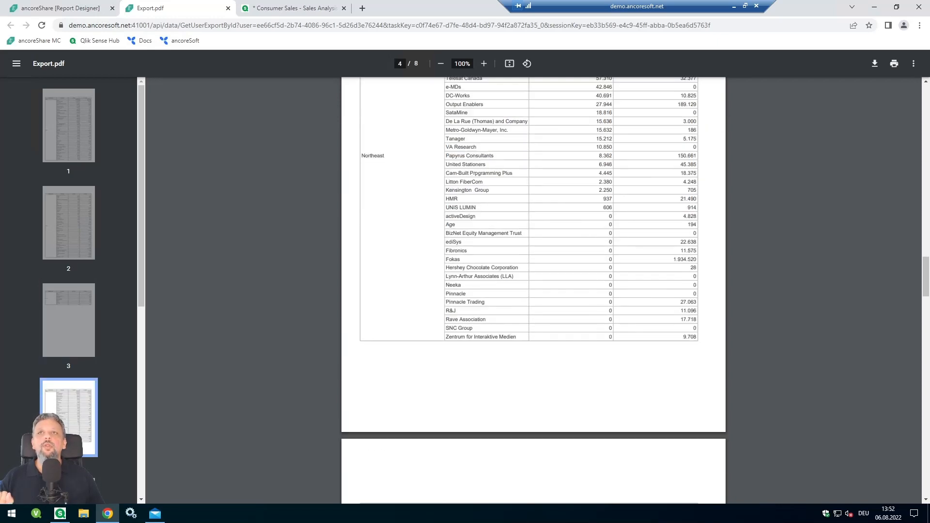
pyautogui.scroll(-19, 533, 291)
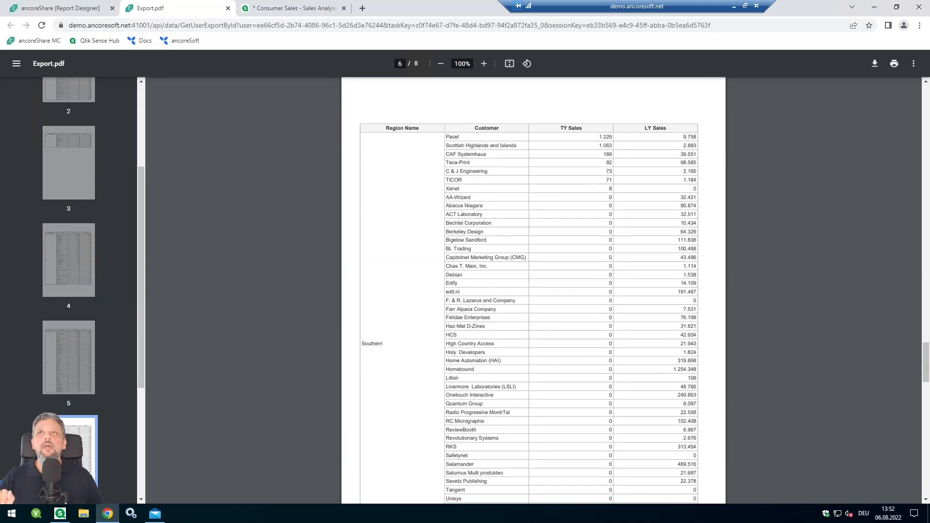
pyautogui.scroll(-10, 533, 290)
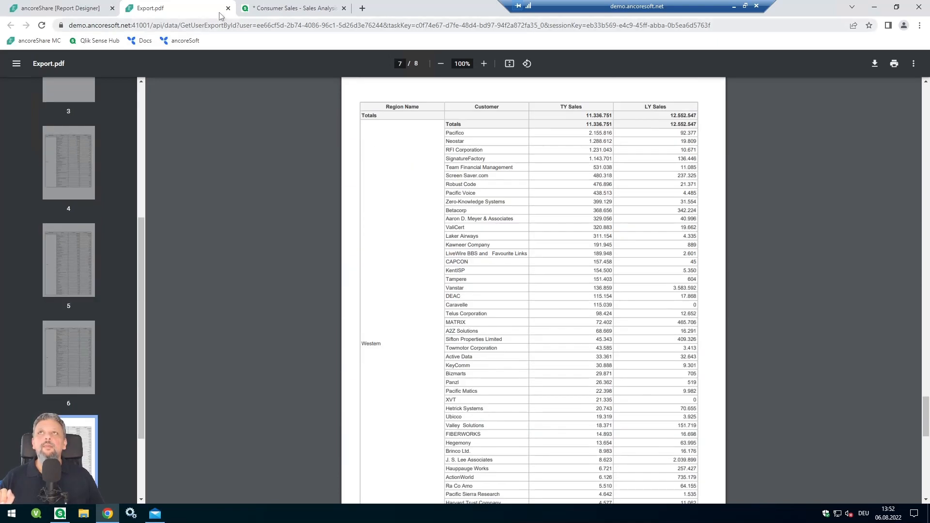
pyautogui.click(228, 8)
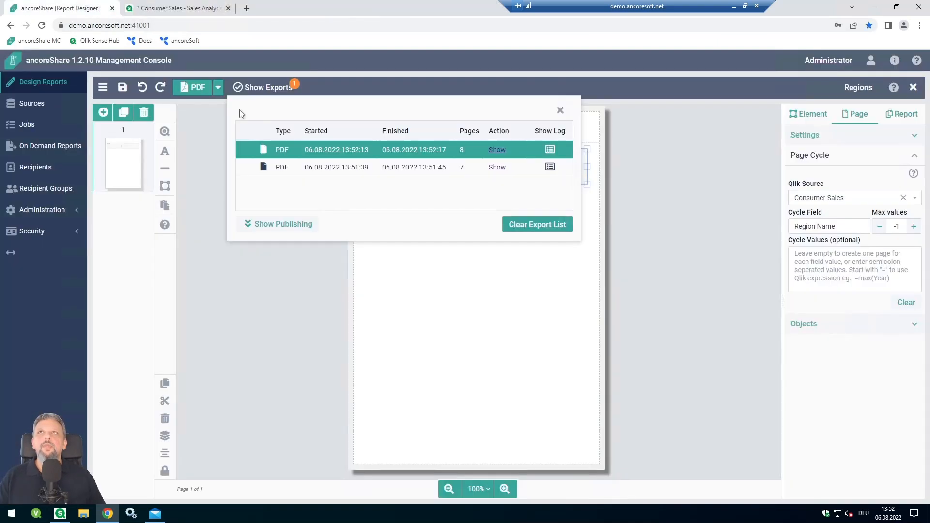
pyautogui.click(559, 111)
# Step: Switch the report's output format to Excel and turn off the page header
pyautogui.click(218, 87)
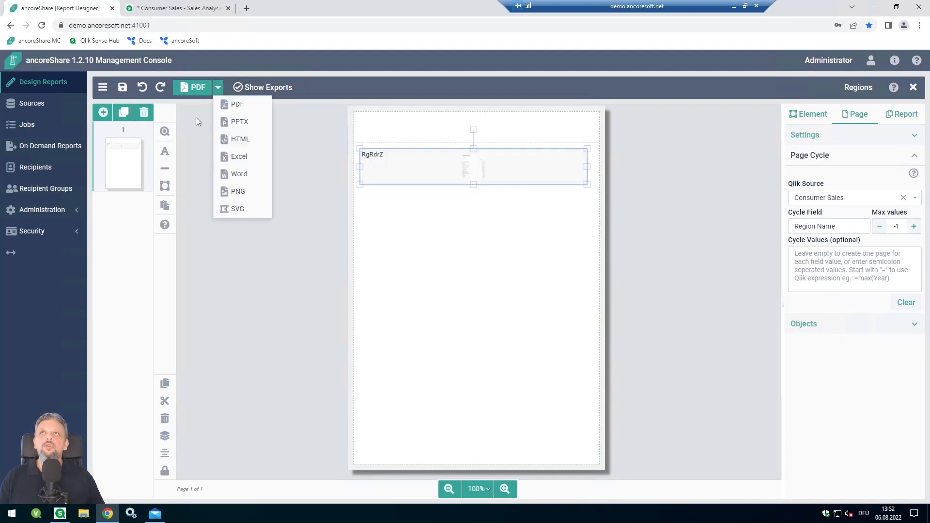
pyautogui.click(250, 156)
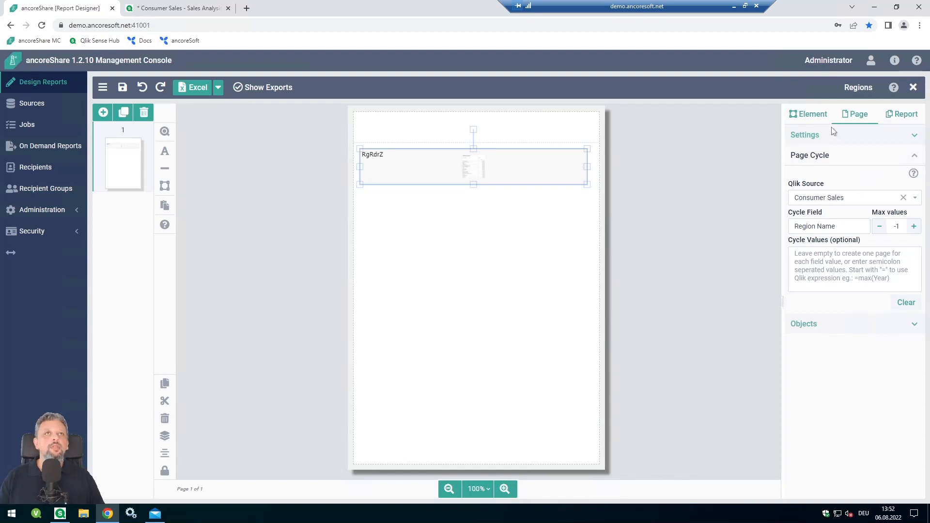
pyautogui.click(823, 138)
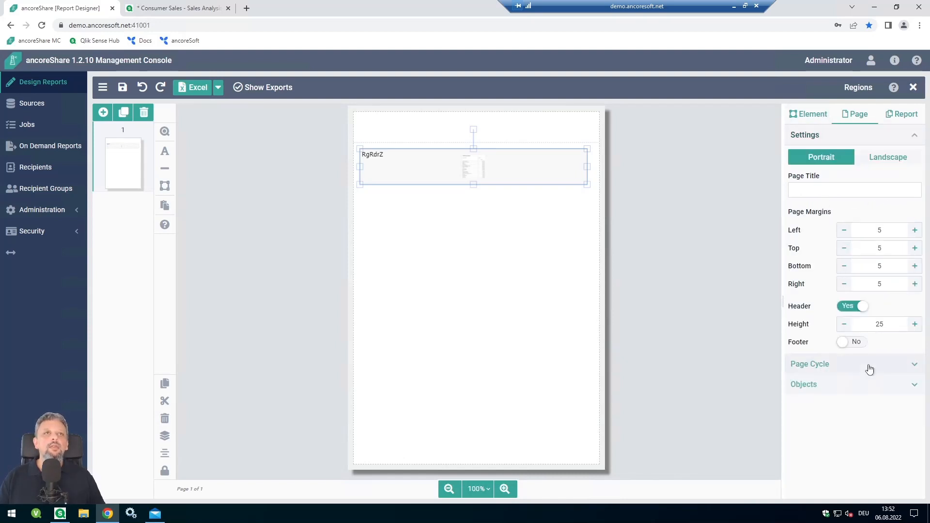
pyautogui.click(862, 306)
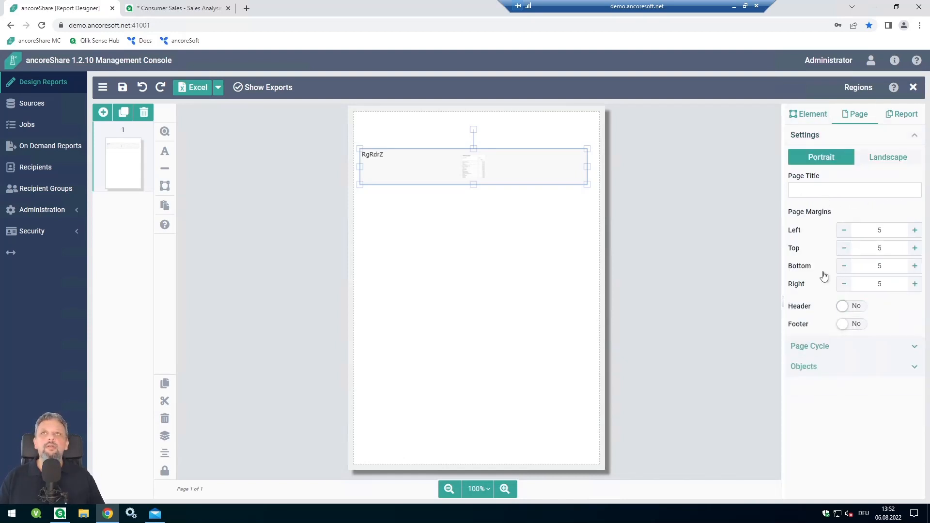
# Step: Set the page's left and top margins to 0 and move the pivot table object into the page's top-left corner
pyautogui.click(844, 231)
pyautogui.click(844, 232)
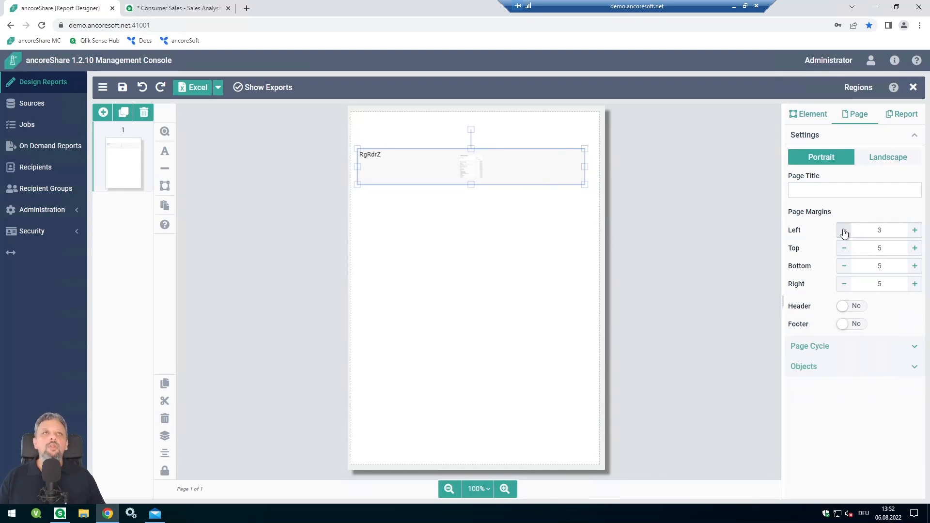
pyautogui.click(844, 231)
pyautogui.click(844, 231)
pyautogui.click(844, 232)
pyautogui.click(843, 249)
pyautogui.click(843, 250)
pyautogui.click(843, 250)
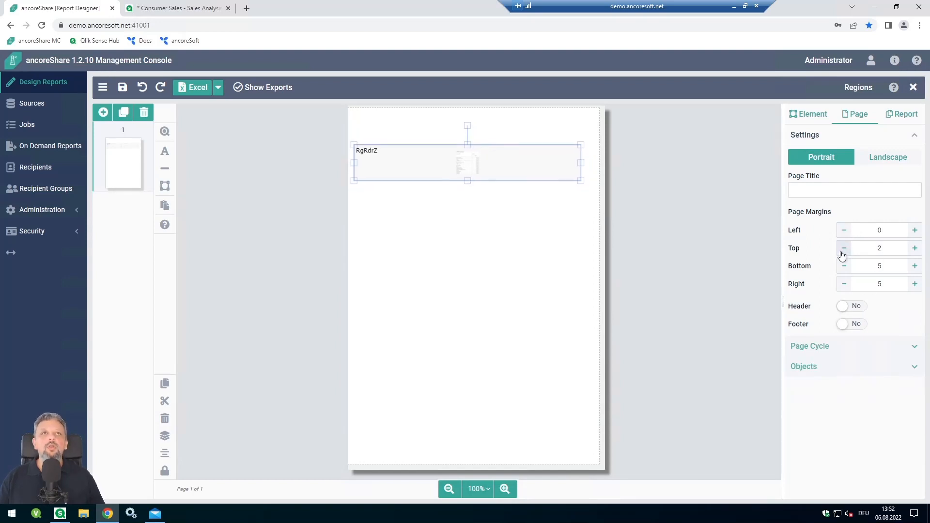
pyautogui.click(843, 249)
pyautogui.click(843, 249)
pyautogui.moveTo(434, 164); pyautogui.dragTo(429, 129)
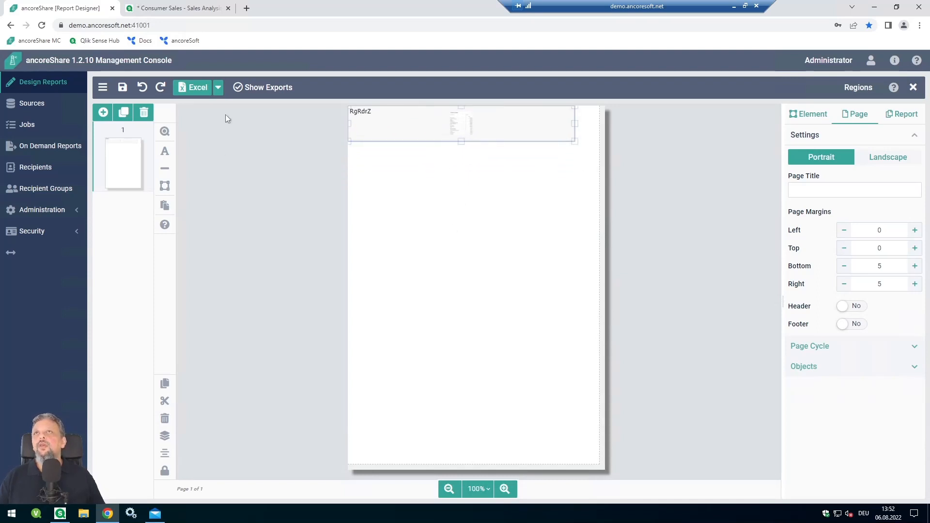
# Step: Export the Regions report to Excel and open the downloaded workbook
pyautogui.click(196, 89)
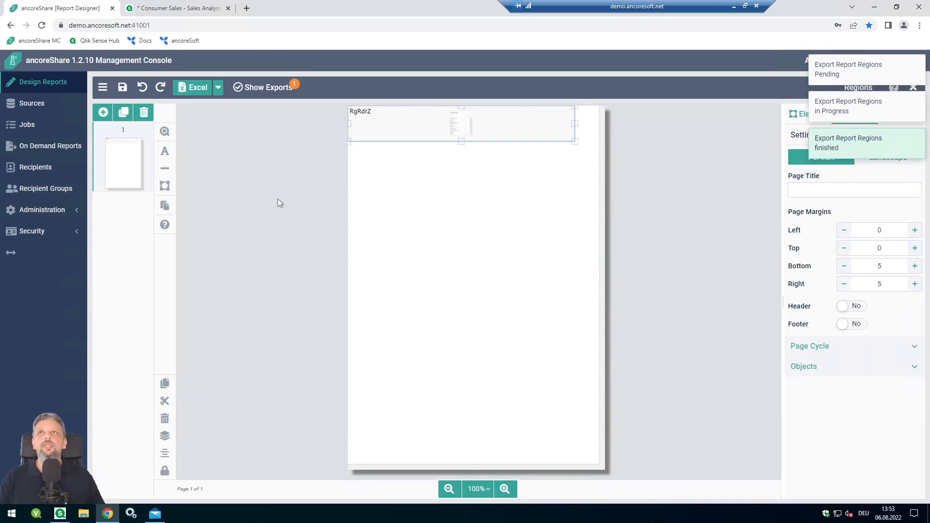
pyautogui.click(280, 96)
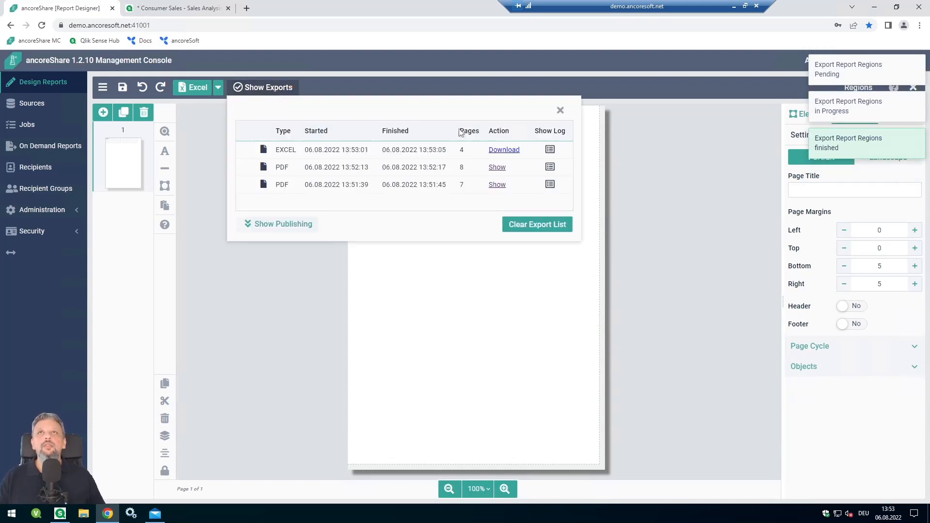
pyautogui.click(502, 150)
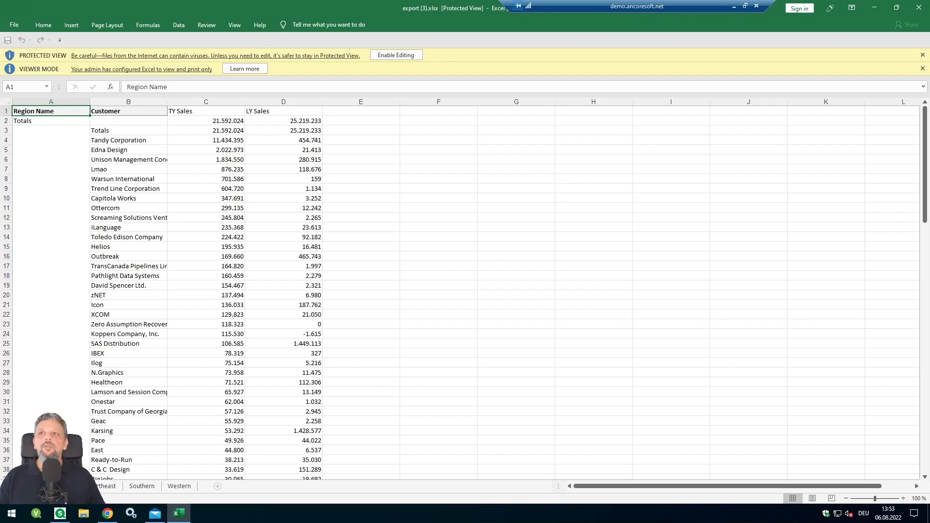
# Step: Look through the Northeast, Southern and Western worksheets of the exported workbook and close it
pyautogui.click(107, 486)
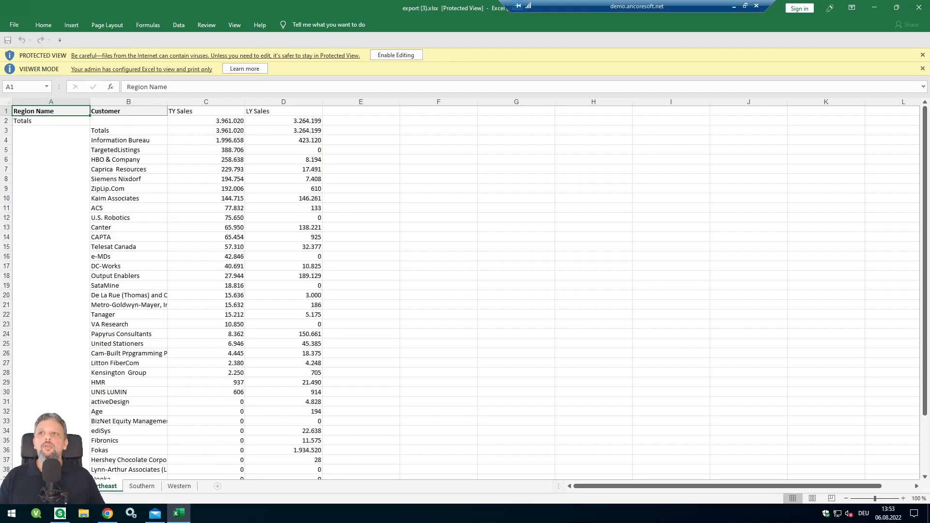
pyautogui.click(148, 488)
pyautogui.click(179, 488)
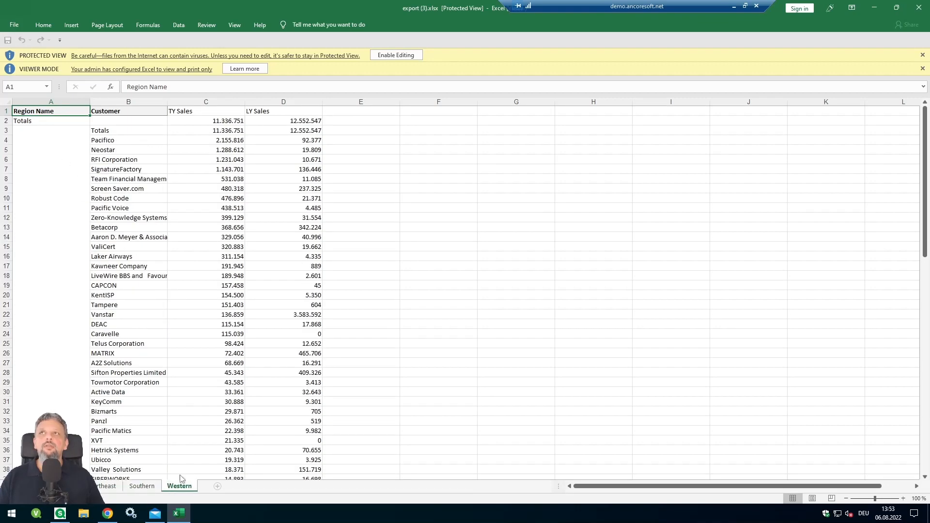
pyautogui.scroll(-4, 186, 372)
pyautogui.scroll(4, 185, 372)
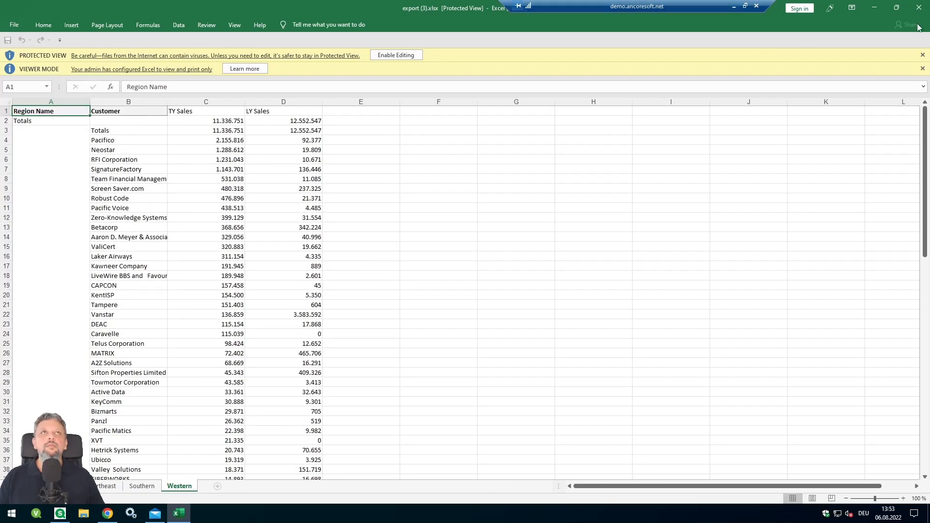
pyautogui.click(919, 9)
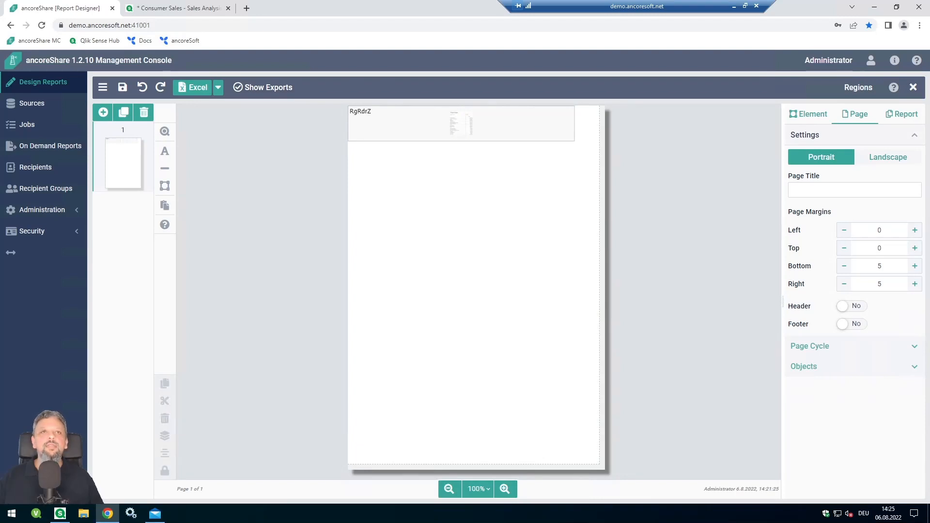
# Step: Try restricting the page cycle to the cycle values Western; Central, and clear them again
pyautogui.click(816, 348)
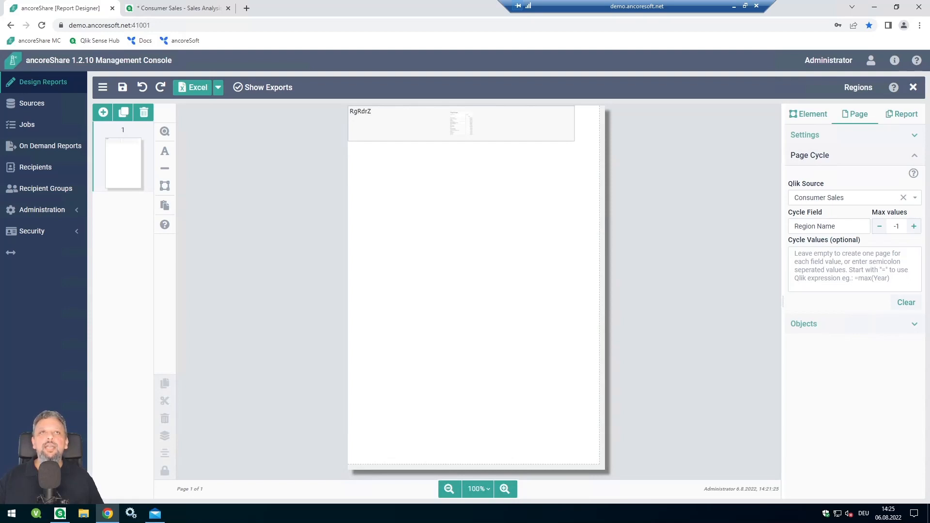
pyautogui.click(854, 269)
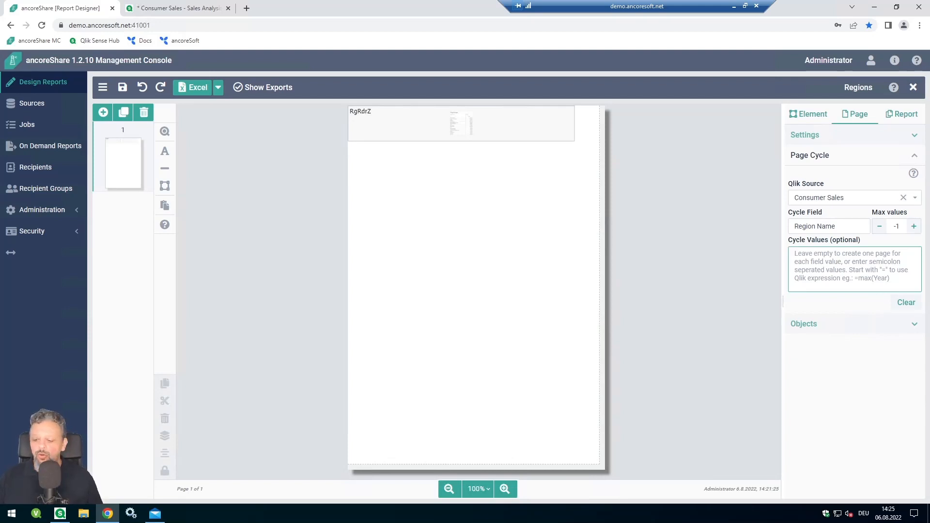
pyautogui.write('Western')
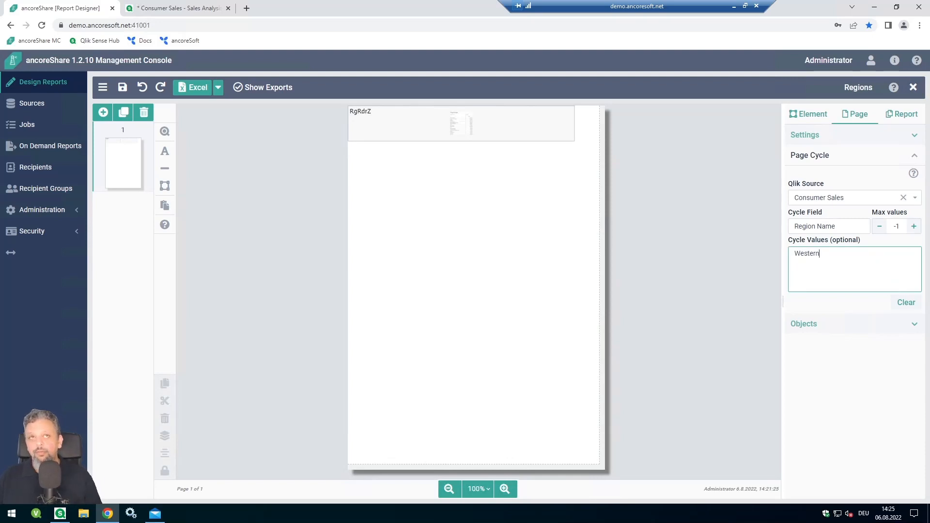
pyautogui.write('; Centr')
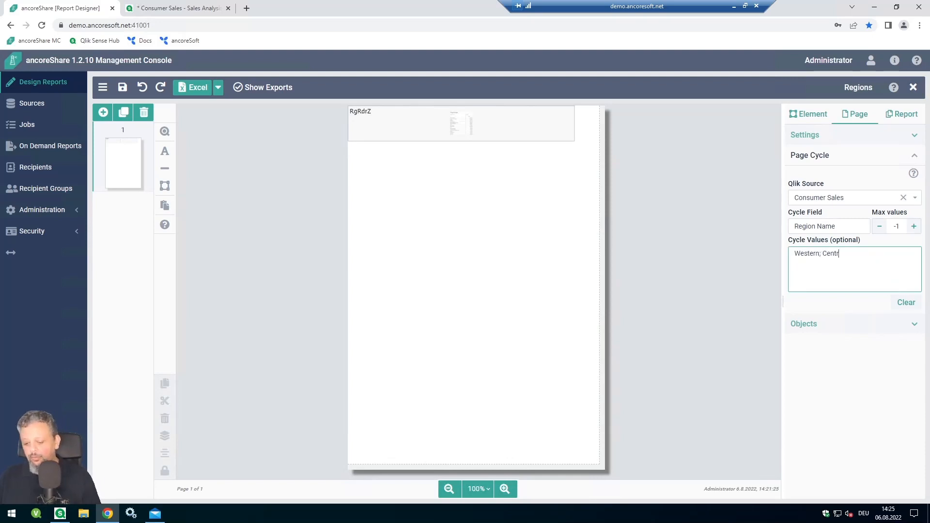
pyautogui.write('al')
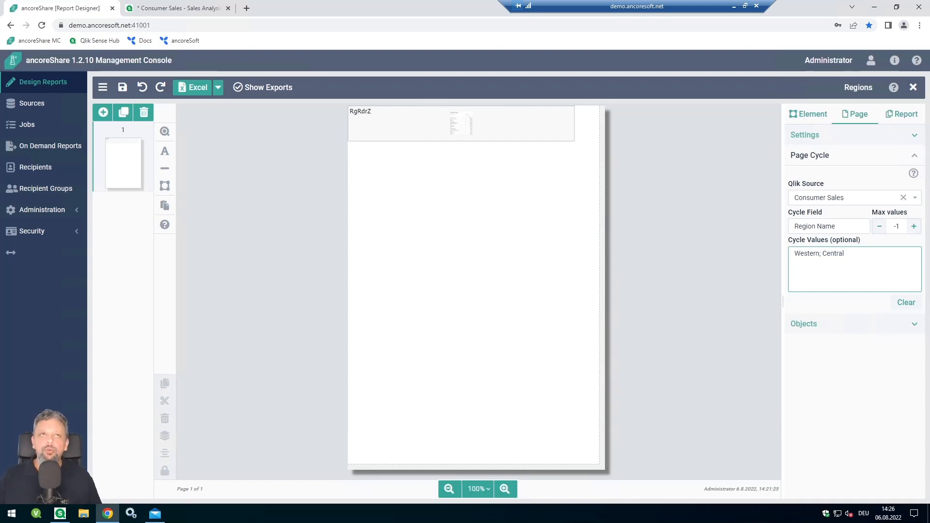
pyautogui.hotkey('ctrl', 'a')
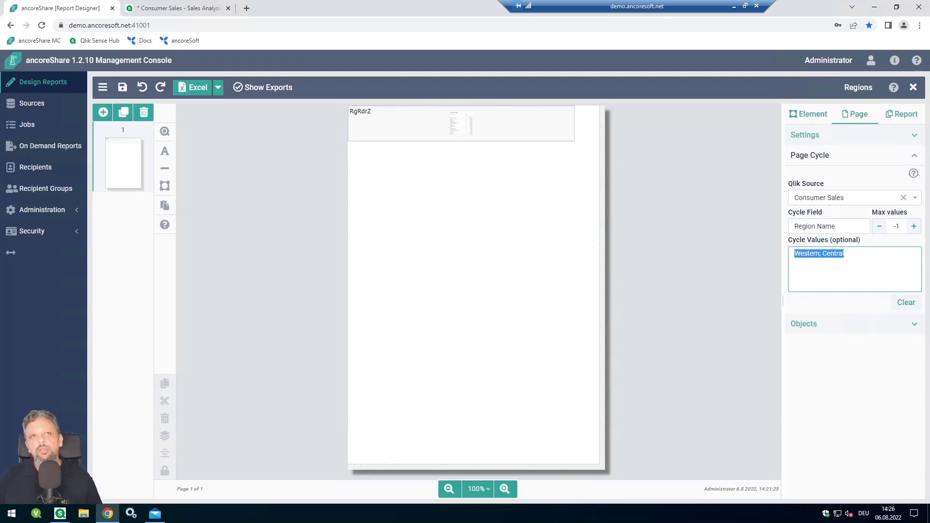
pyautogui.press('Delete')
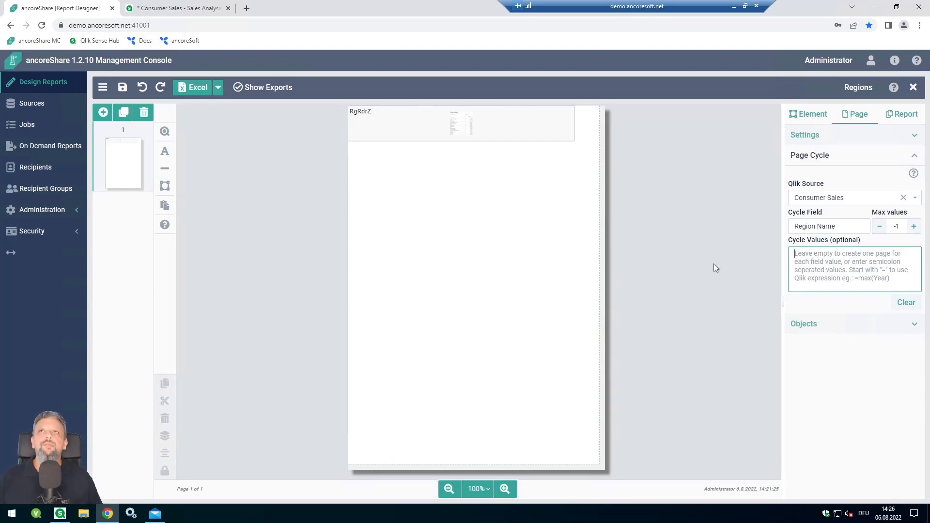
# Step: Switch to the Qlik Sense Sales Analysis sheet, start editing it, and narrow the Sales vs Margin by Product Group chart from its left edge to 8 columns
pyautogui.click(177, 7)
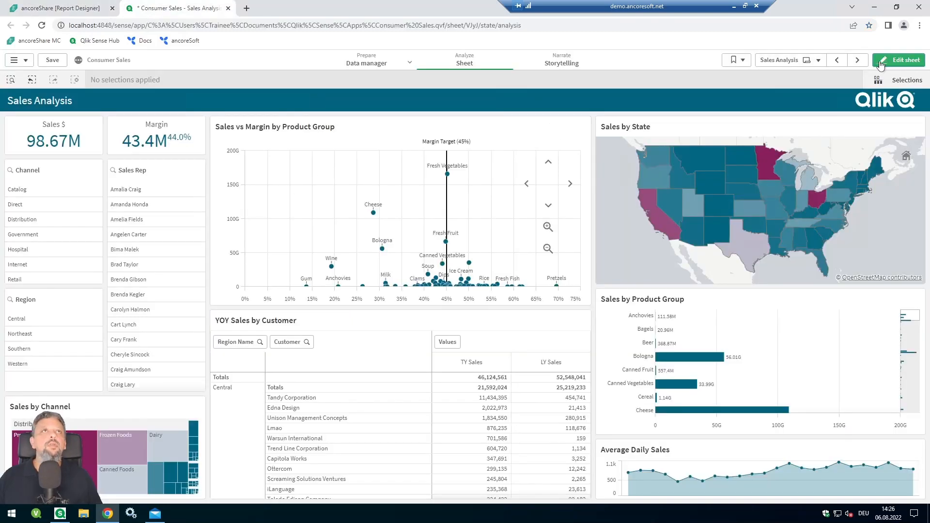
pyautogui.click(897, 60)
pyautogui.click(287, 225)
pyautogui.click(302, 189)
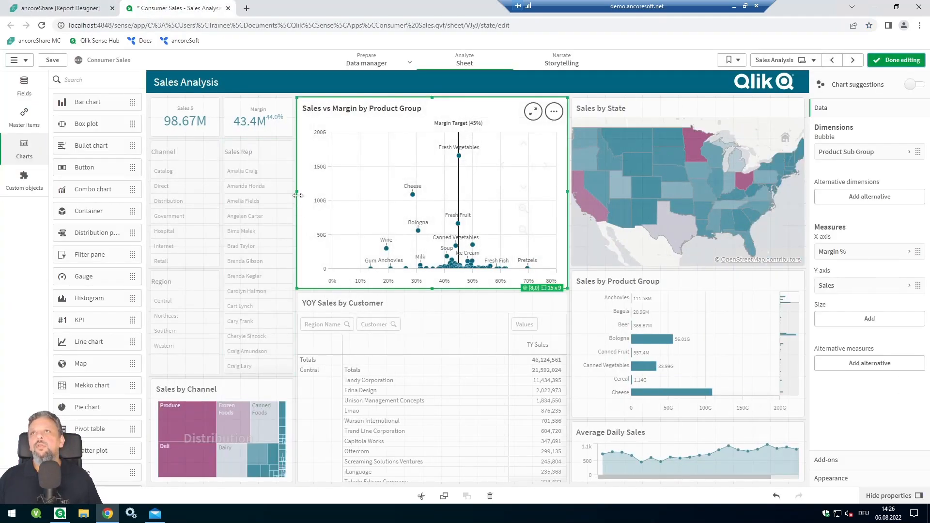
pyautogui.moveTo(303, 189); pyautogui.dragTo(425, 189)
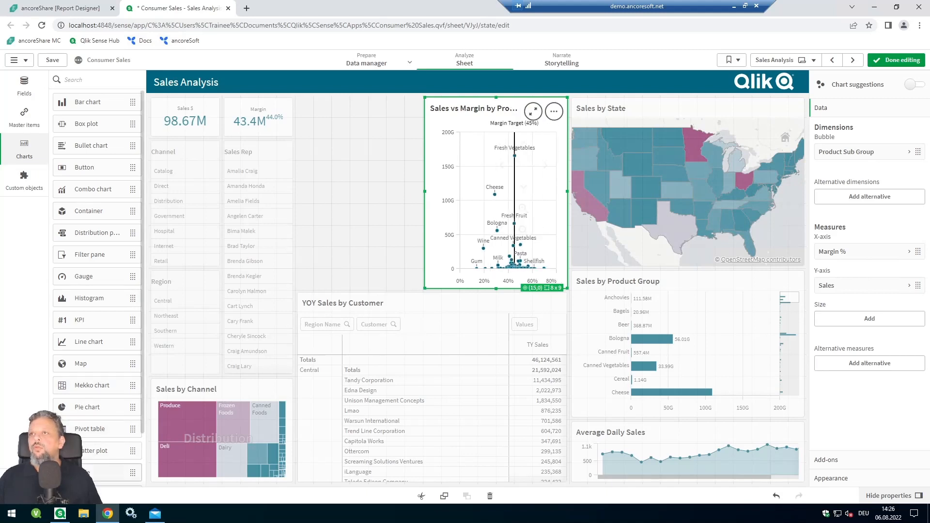
# Step: Place a Text & image object in the empty area beside the Sales vs Margin chart and open the expression editor for a new measure
pyautogui.scroll(-1, 95, 425)
pyautogui.moveTo(97, 451); pyautogui.dragTo(364, 222)
pyautogui.click(867, 151)
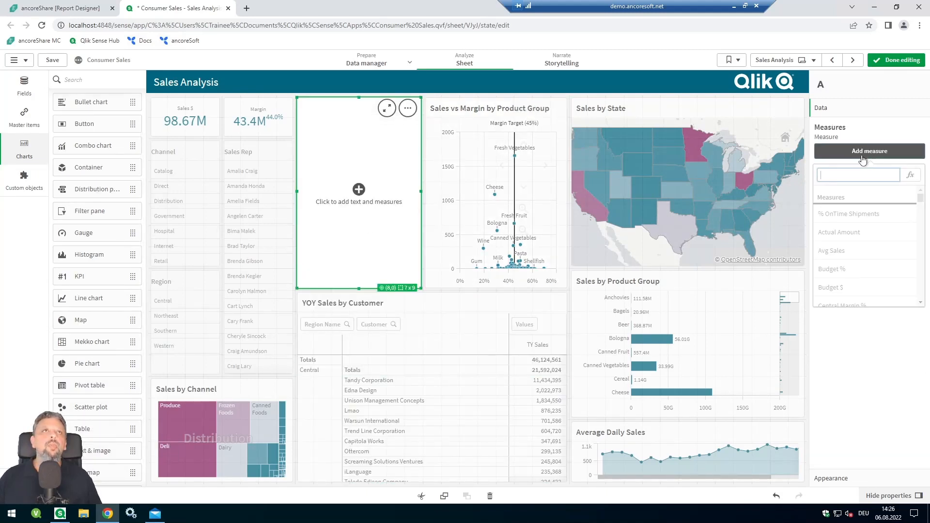
pyautogui.click(908, 175)
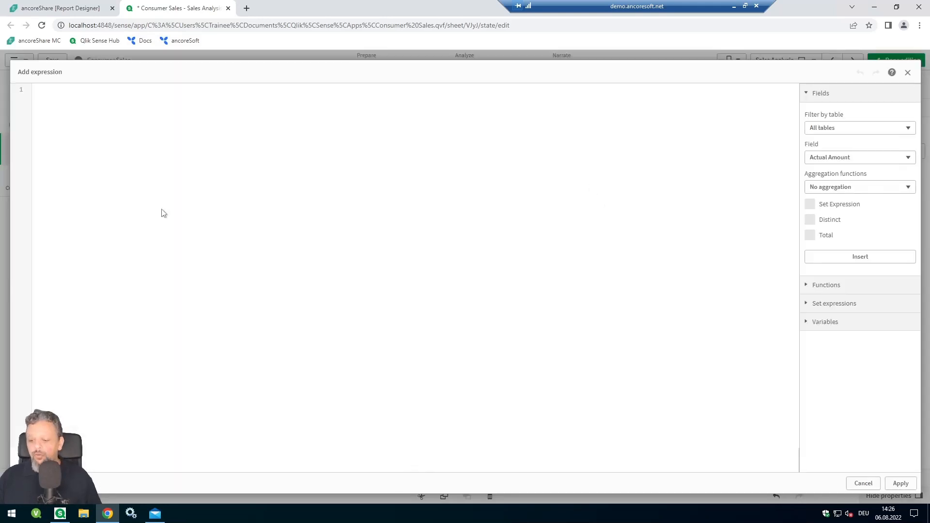
# Step: Enter the measure expression =Concat(DISTINCT [Region Name], ';') and apply it to the text object
pyautogui.write('=Coc')
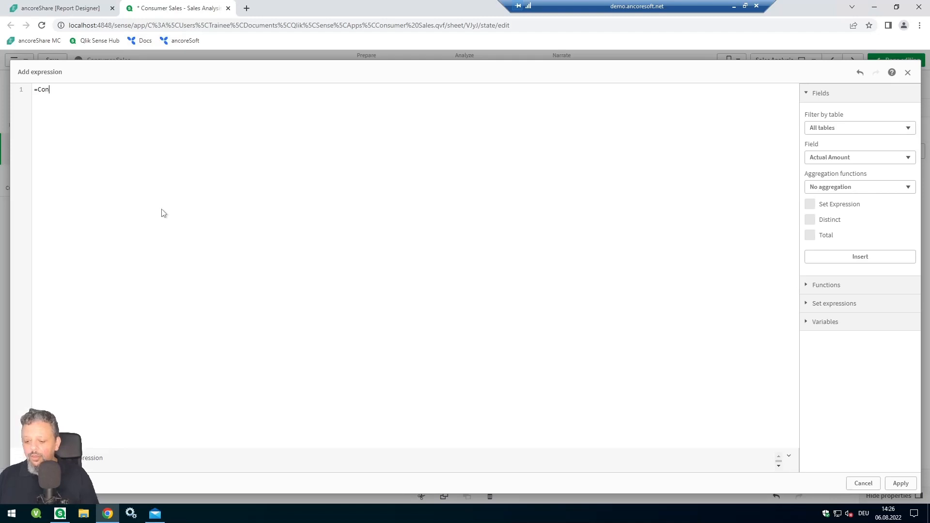
pyautogui.press('BackSpace')
pyautogui.write('ncat')
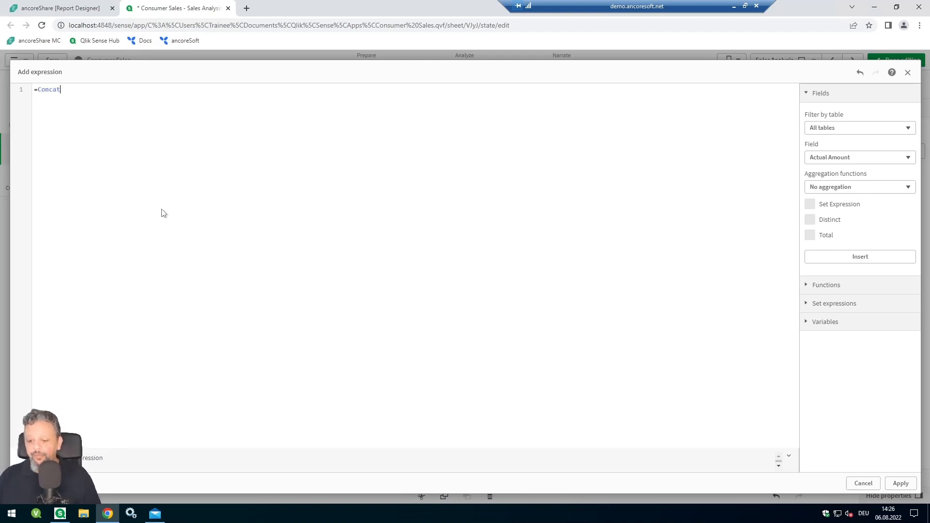
pyautogui.write('(DIST')
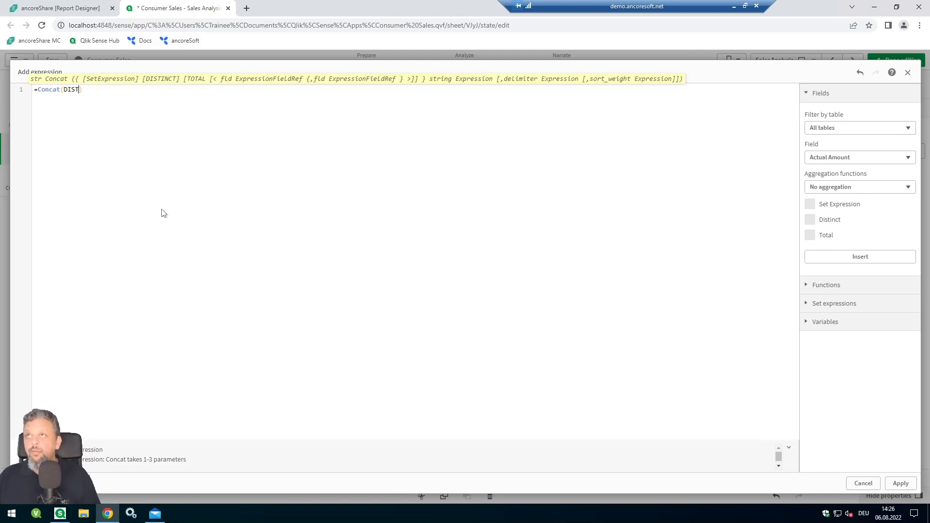
pyautogui.write('INCT ')
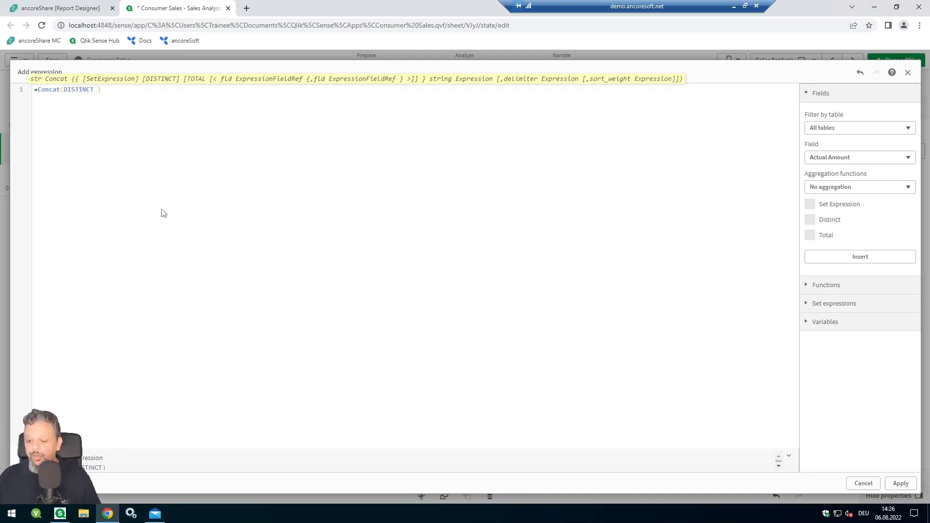
pyautogui.write('Region')
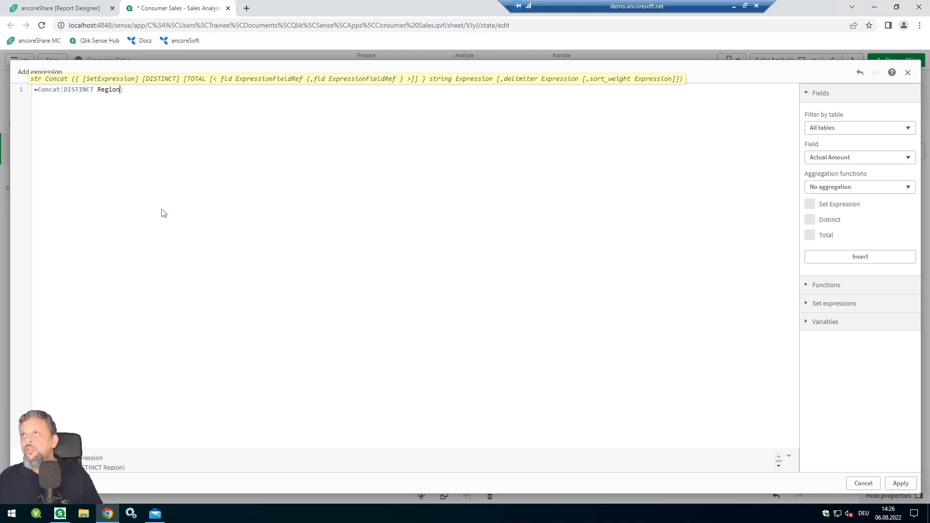
pyautogui.press('Down')
pyautogui.press('Return')
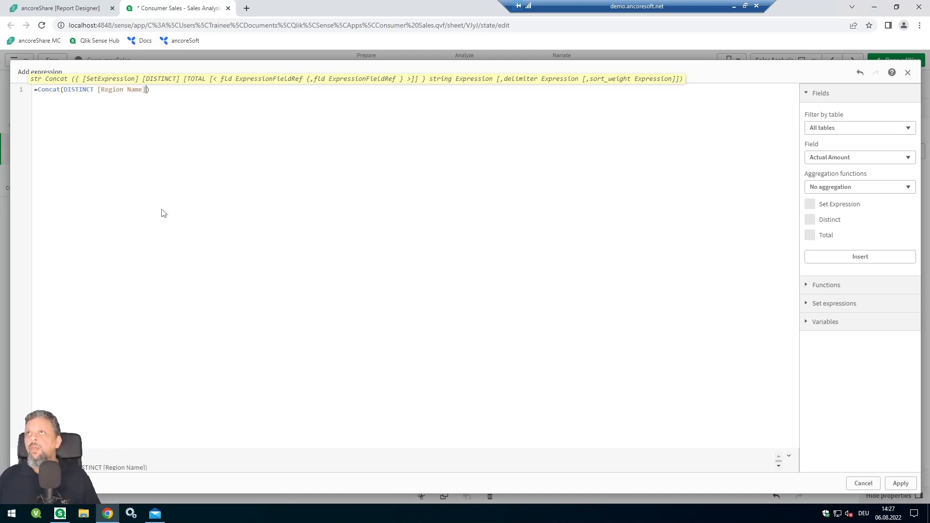
pyautogui.write(', ')
pyautogui.write("';")
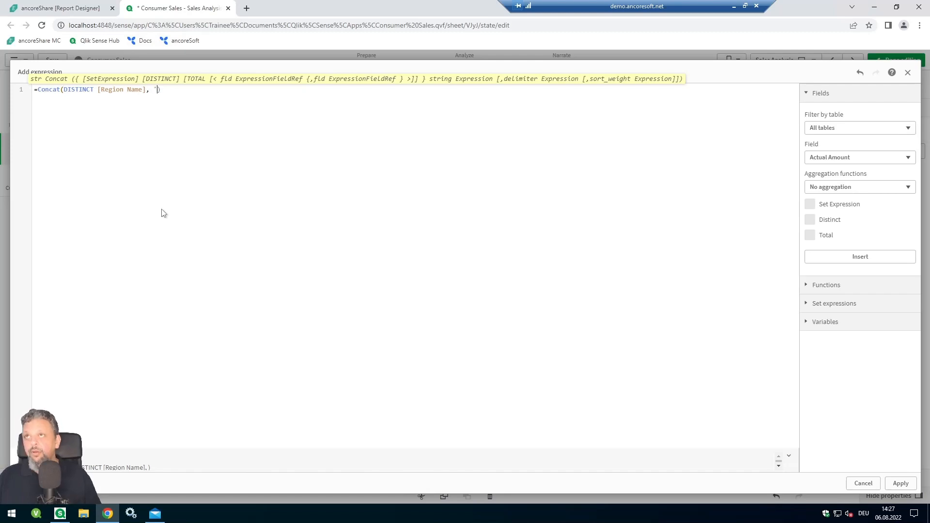
pyautogui.press('End')
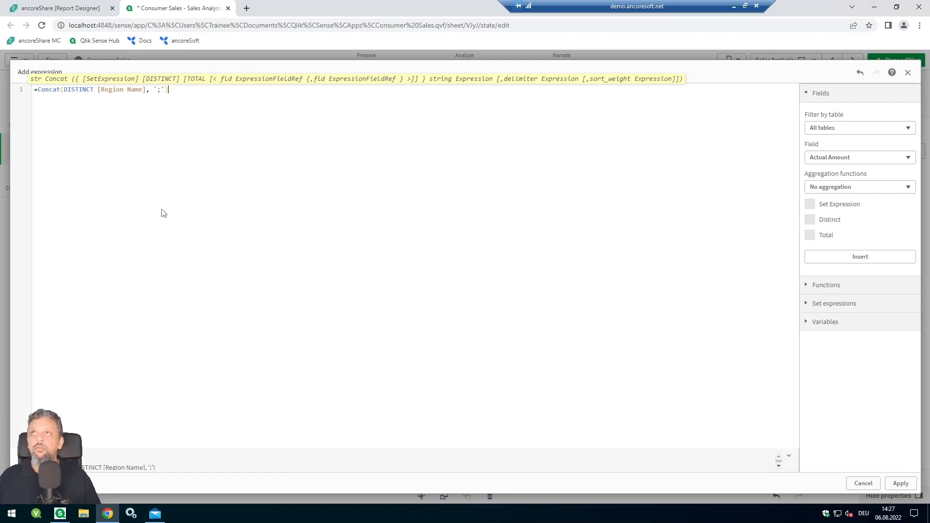
pyautogui.click(907, 487)
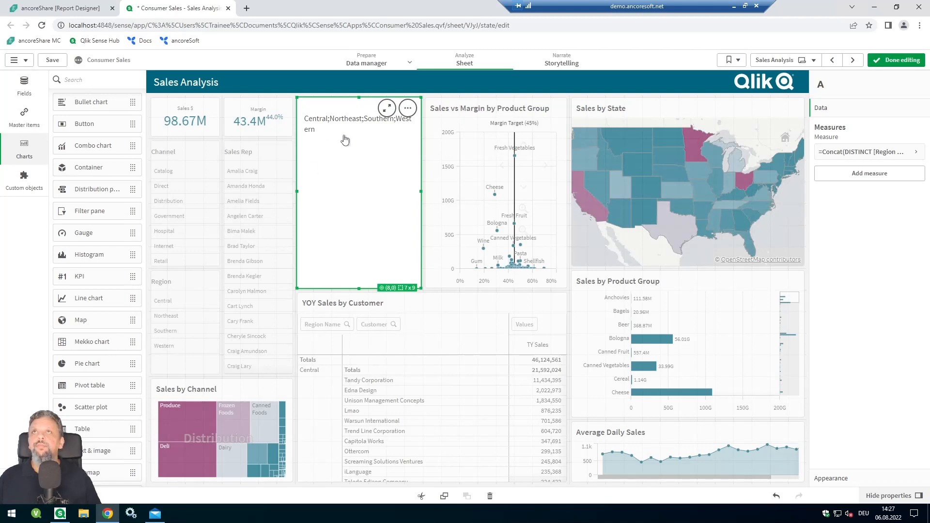
# Step: Limit the measure to the top-selling region by inserting {<[Region Name] = {"=Rank(Sales) = 1"}>} before DISTINCT, and apply it
pyautogui.click(865, 154)
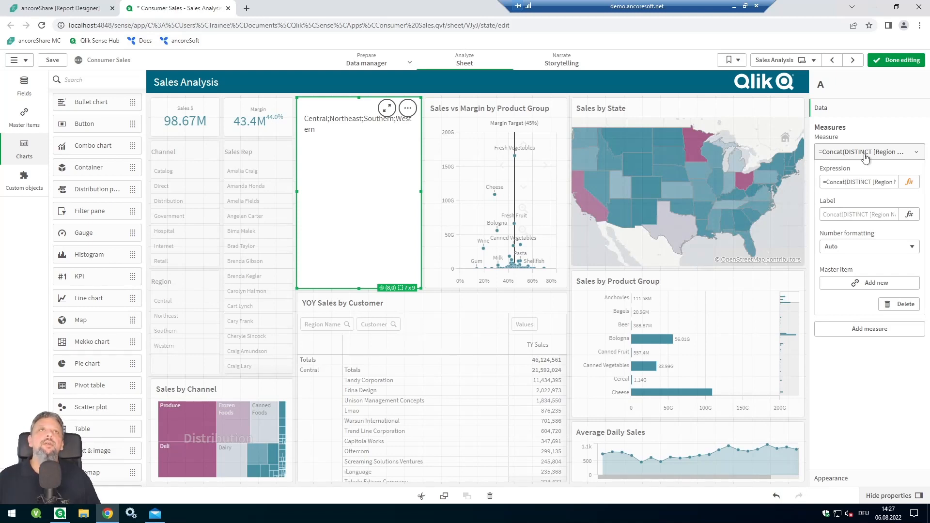
pyautogui.click(909, 182)
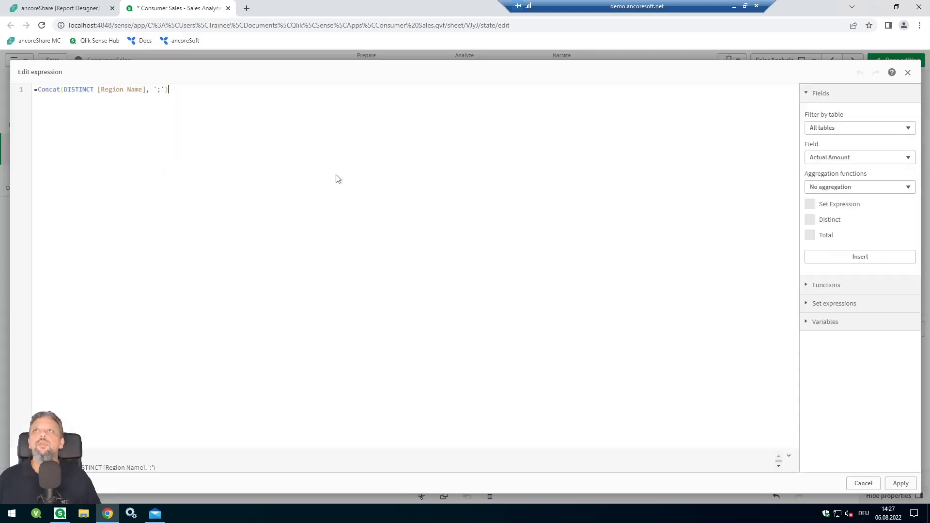
pyautogui.click(65, 90)
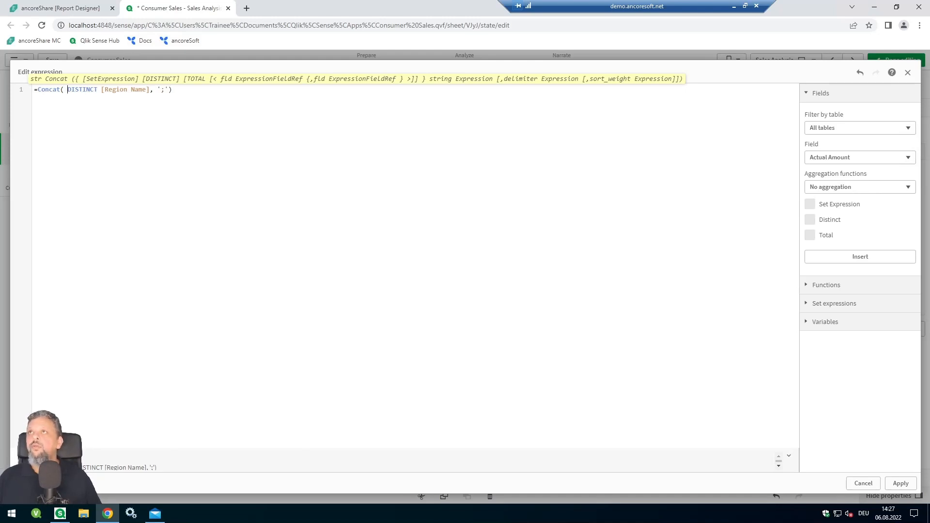
pyautogui.click(64, 90)
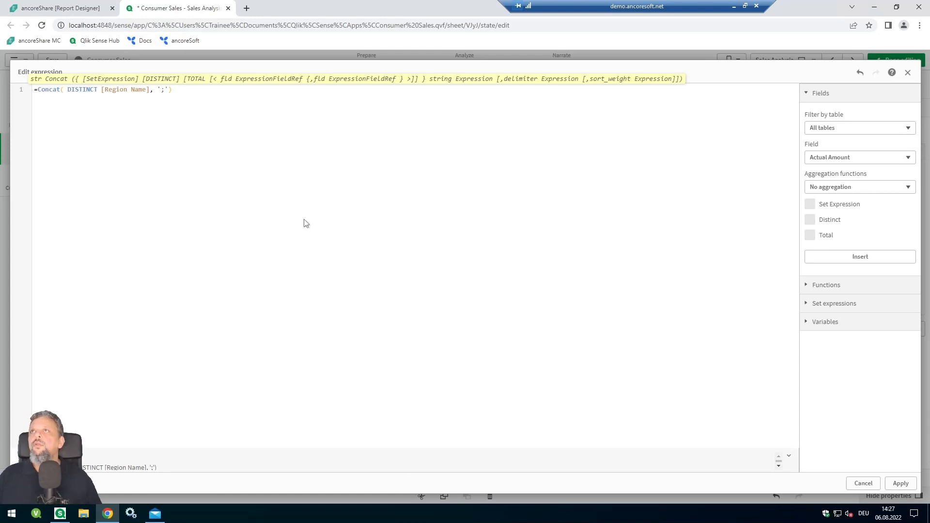
pyautogui.write('{<[Region Name] = {"=Rank(Sales) = 1"}>}')
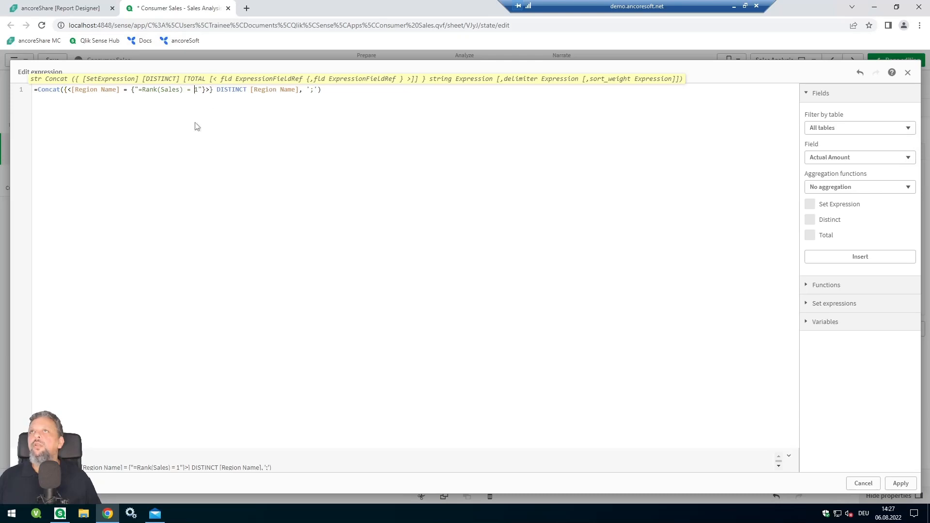
pyautogui.click(900, 483)
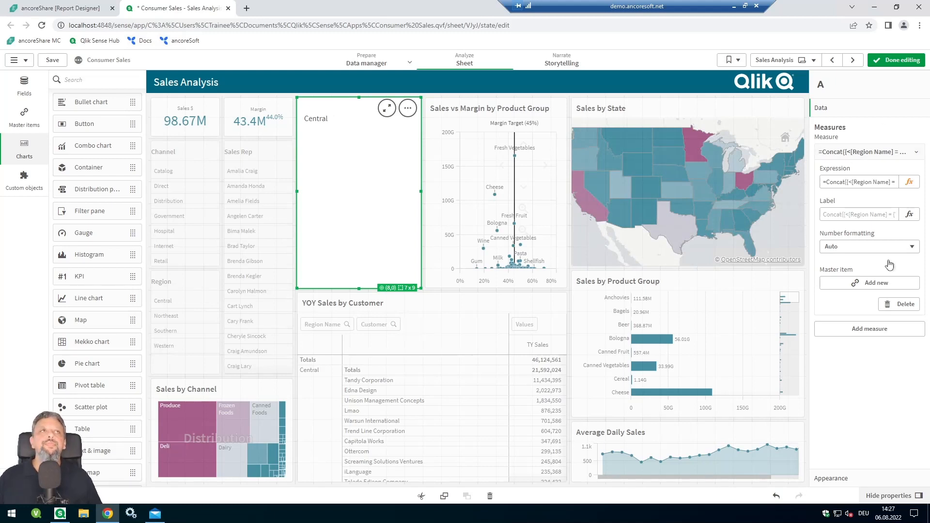
# Step: Reopen the measure's expression and append & ';' & after the Concat function
pyautogui.click(909, 182)
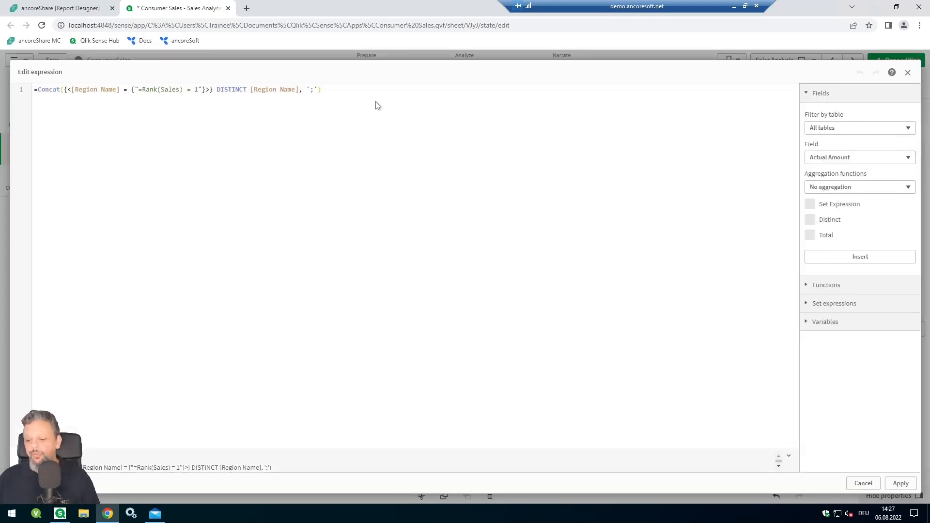
pyautogui.write('& ')
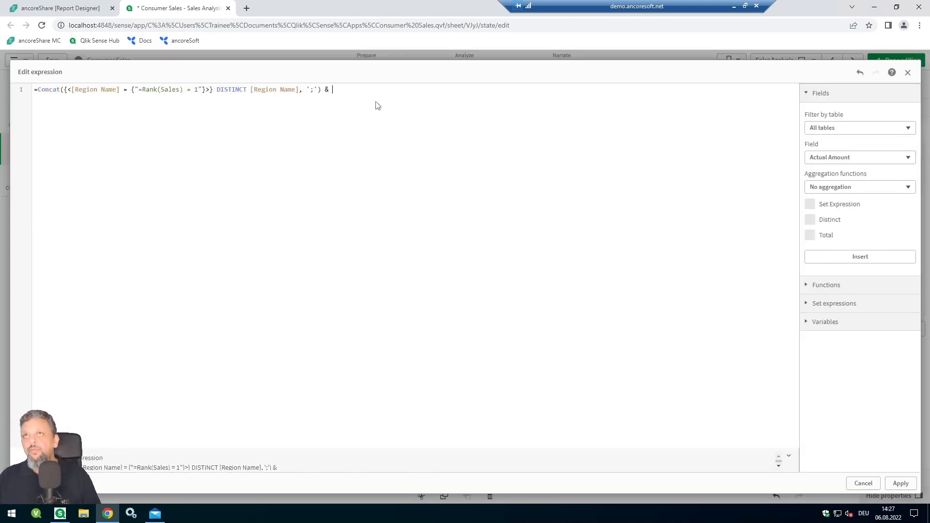
pyautogui.write("'")
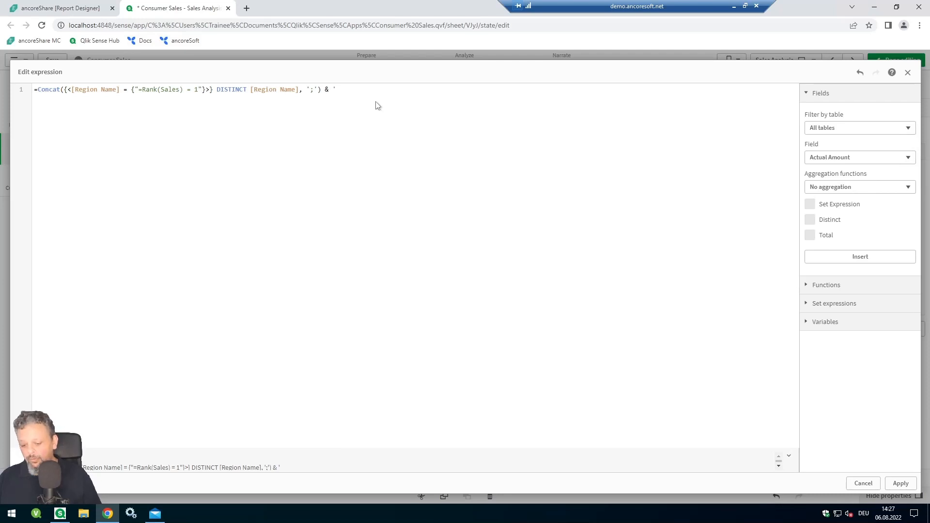
pyautogui.write(';')
pyautogui.press('Return')
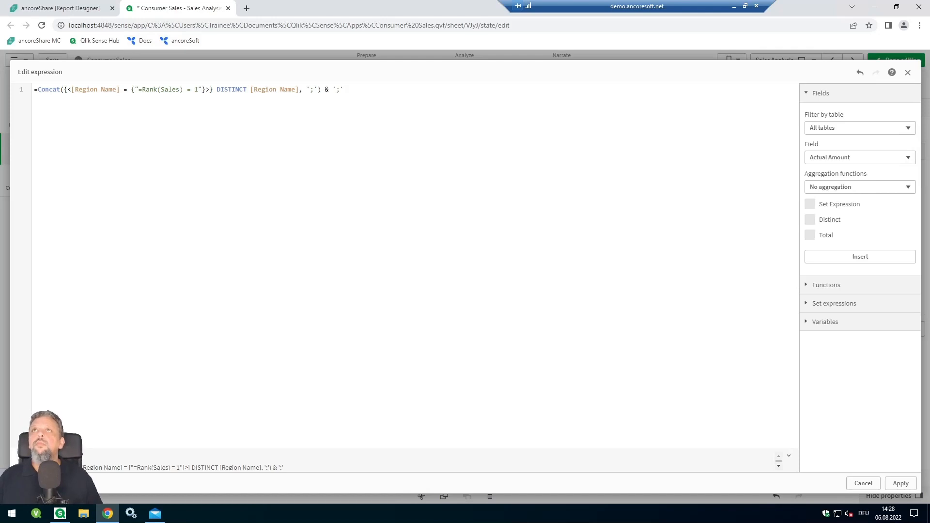
pyautogui.write('&')
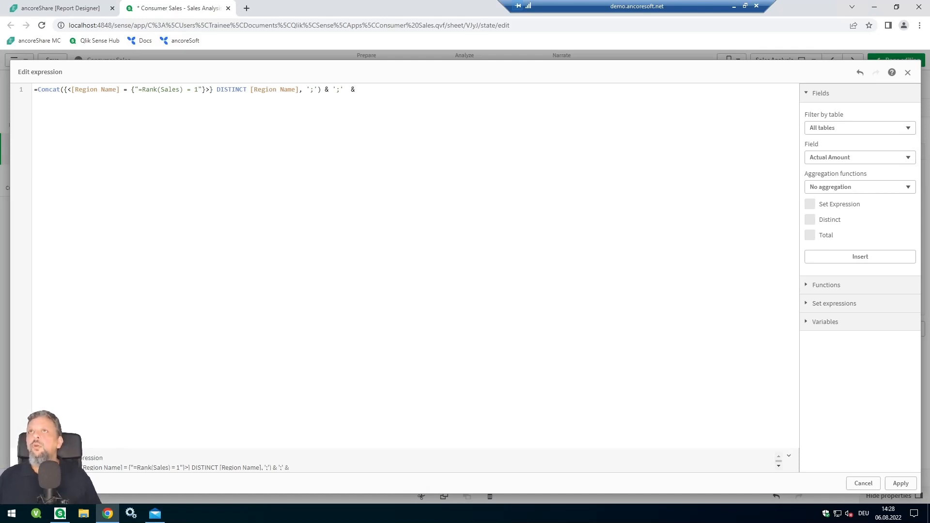
# Step: Add a copy of the whole Concat function at the end of the expression and remove the surplus space before the last &
pyautogui.click(322, 89)
pyautogui.moveTo(321, 89); pyautogui.dragTo(38, 89)
pyautogui.hotkey('ctrl', 'c')
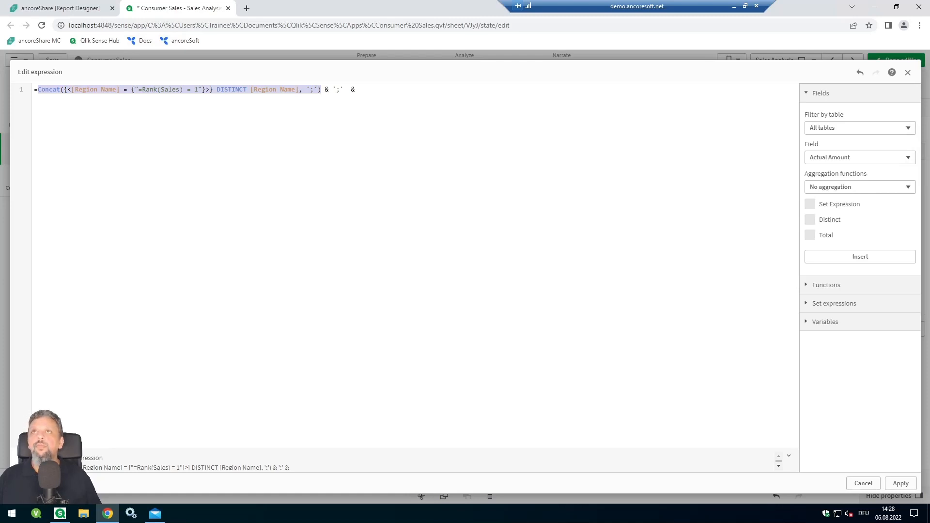
pyautogui.click(359, 90)
pyautogui.hotkey('ctrl', 'v')
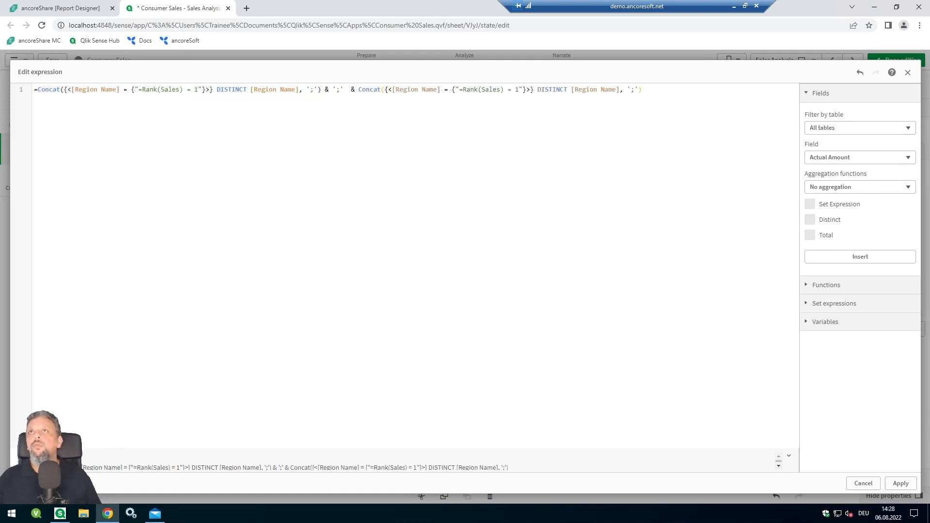
pyautogui.press('Delete')
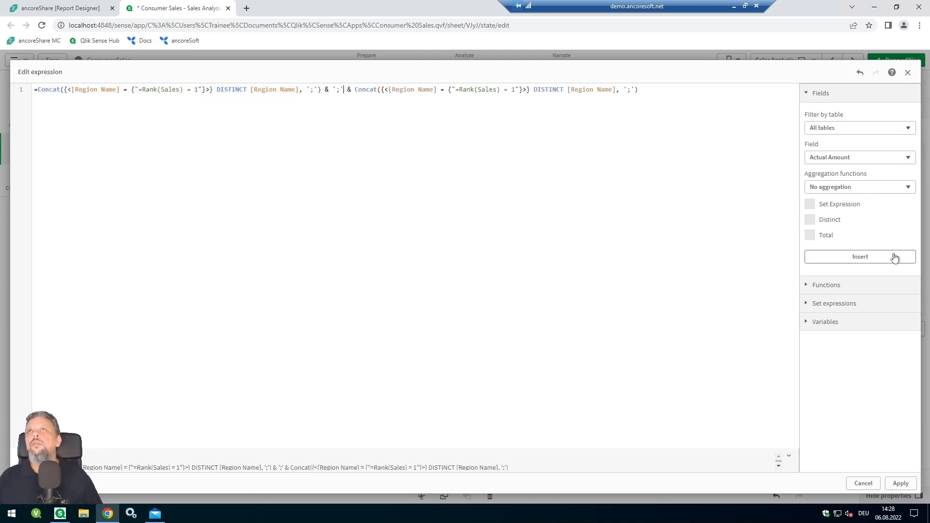
# Step: Change the second Concat function to use Rank(-Sales) and apply the expression
pyautogui.hotkey('shift', 'Right')
pyautogui.hotkey('shift', 'Right')
pyautogui.hotkey('shift', 'Right')
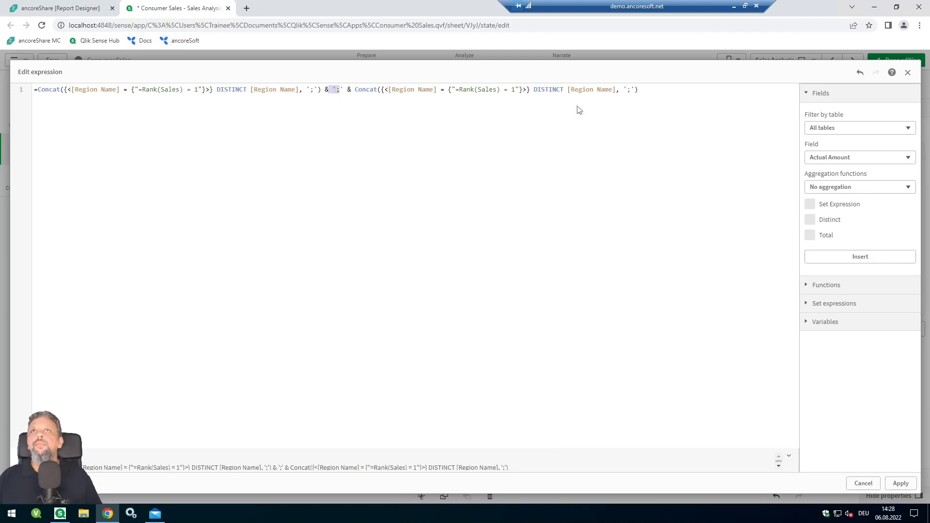
pyautogui.click(526, 93)
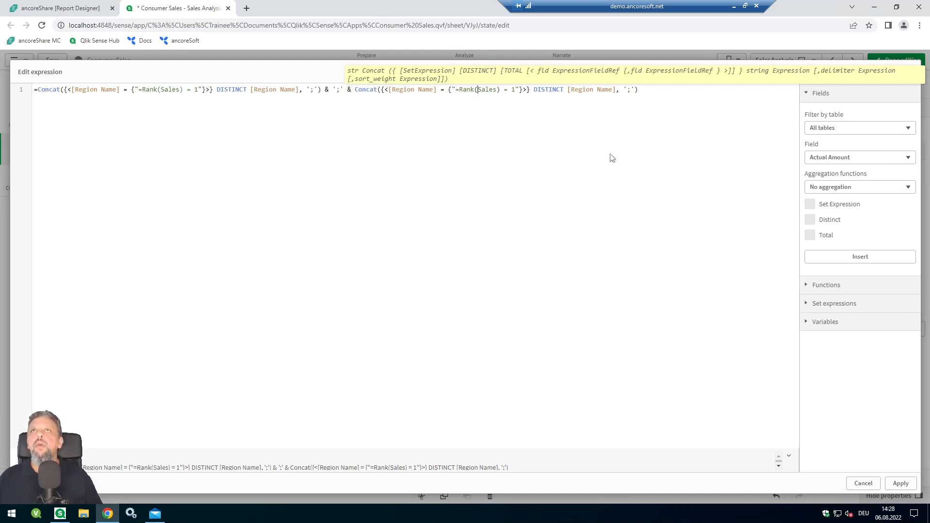
pyautogui.write('-')
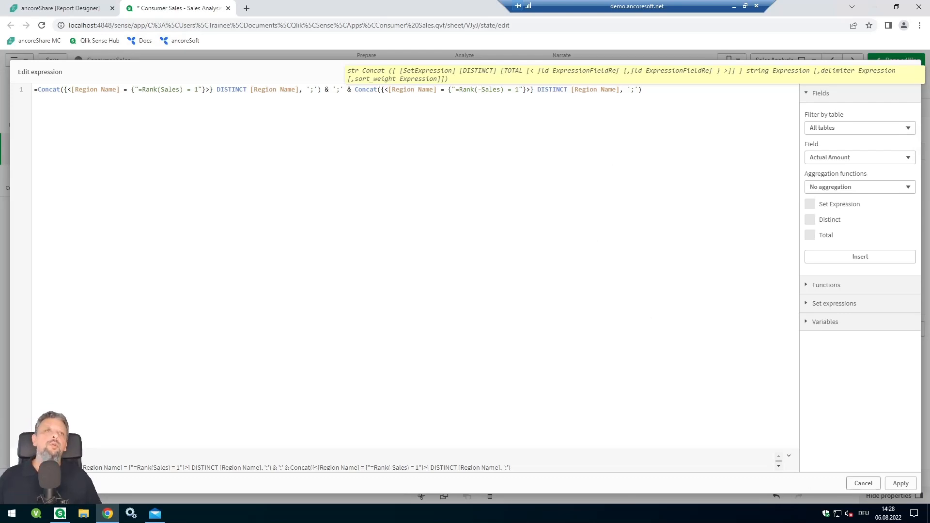
pyautogui.click(900, 484)
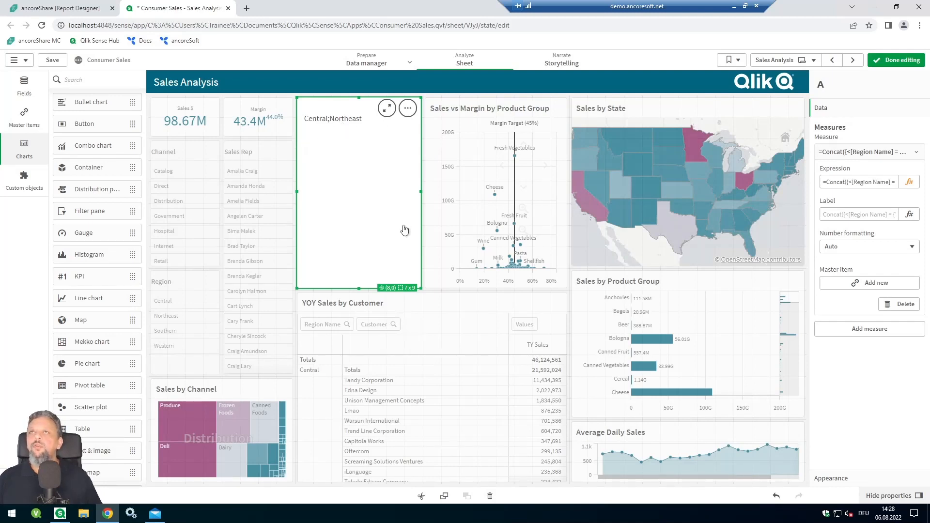
# Step: Copy the complete measure expression into the page cycle's Cycle Values of the Regions report in the ancoreShare Report Designer, and save the report
pyautogui.click(907, 184)
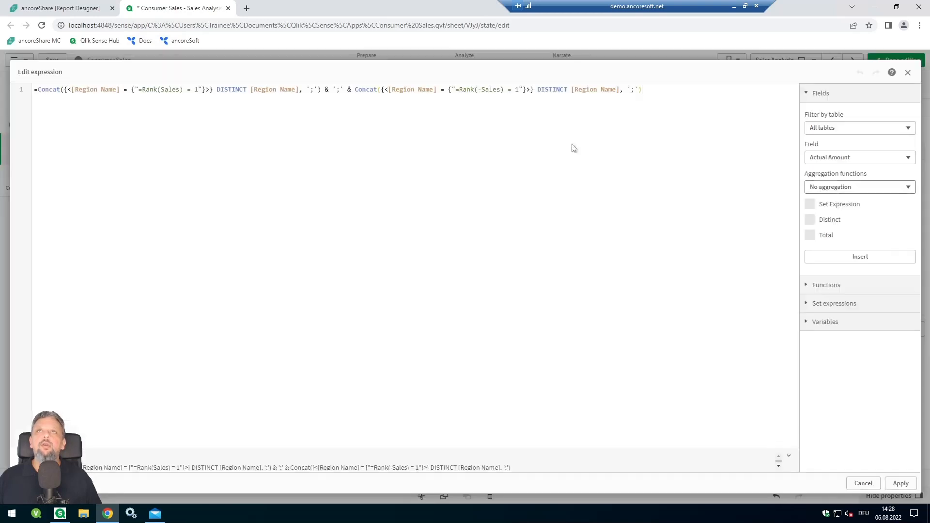
pyautogui.moveTo(665, 99); pyautogui.dragTo(12, 88)
pyautogui.hotkey('ctrl', 'c')
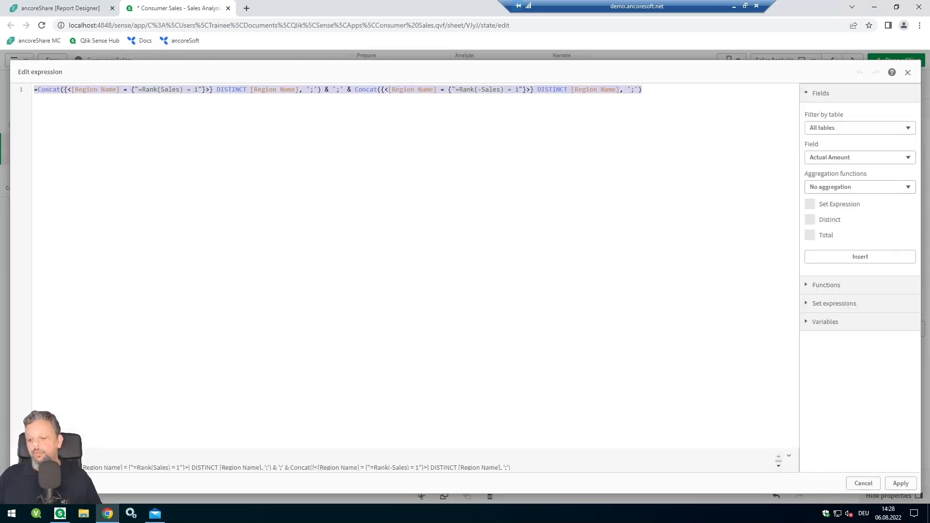
pyautogui.click(60, 8)
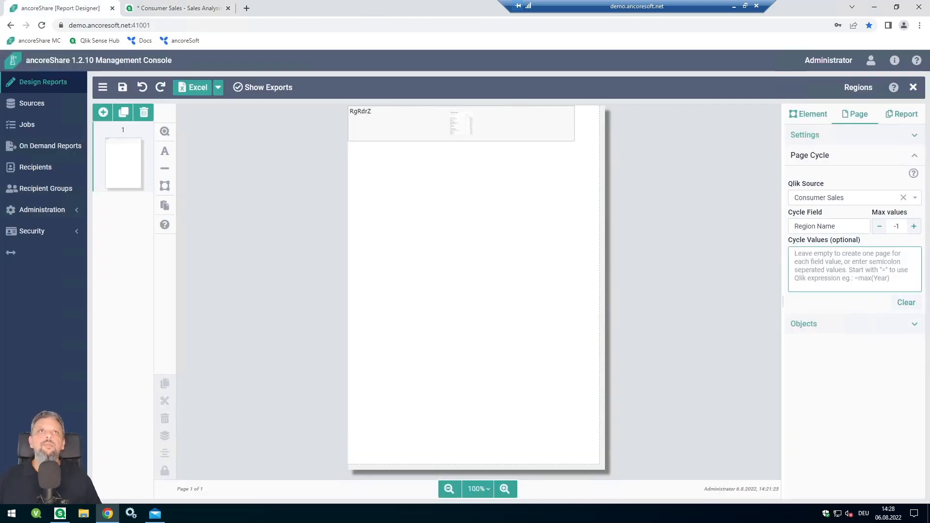
pyautogui.hotkey('ctrl', 'v')
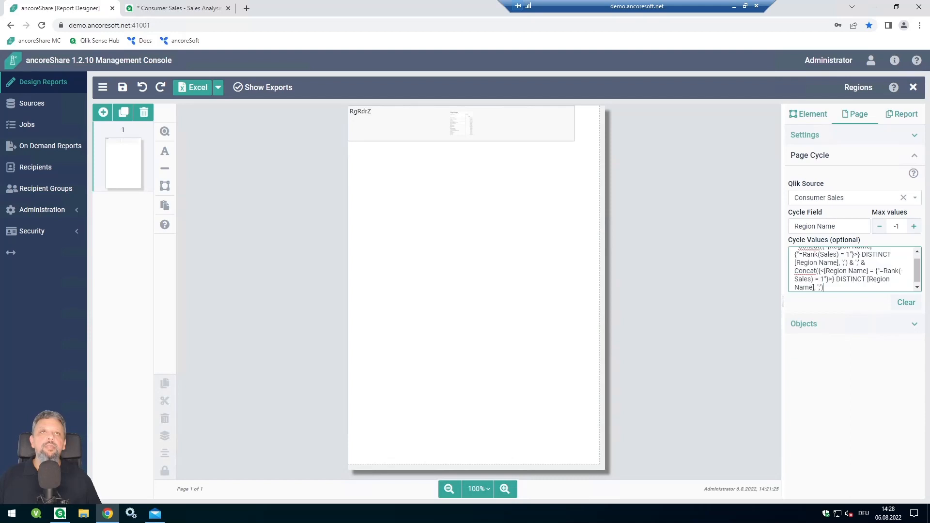
pyautogui.click(846, 309)
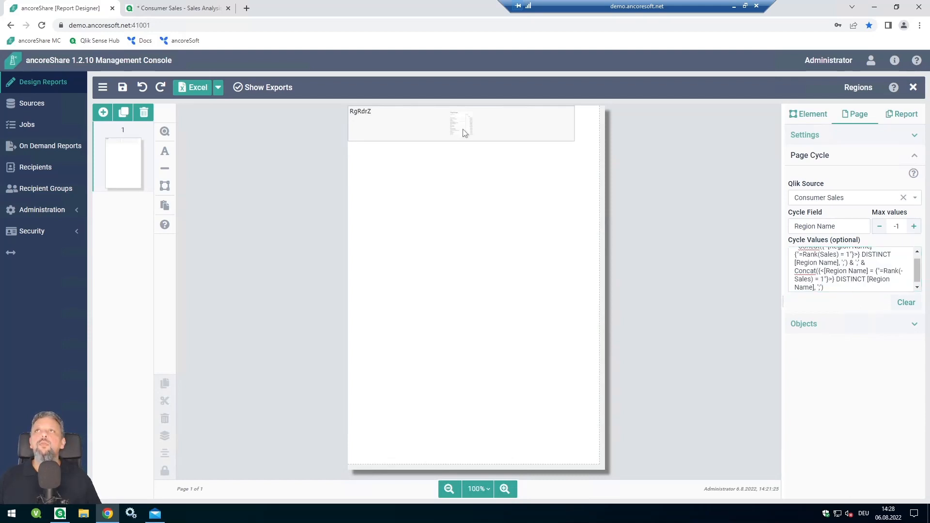
pyautogui.click(124, 88)
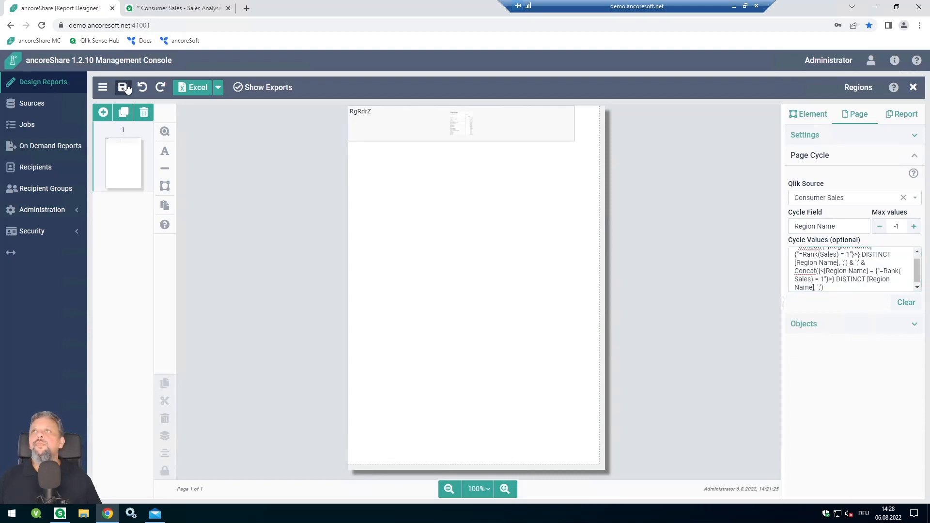
# Step: Export the Regions report to Excel, view the worksheets of the downloaded workbook in a smaller window, and close it
pyautogui.click(192, 90)
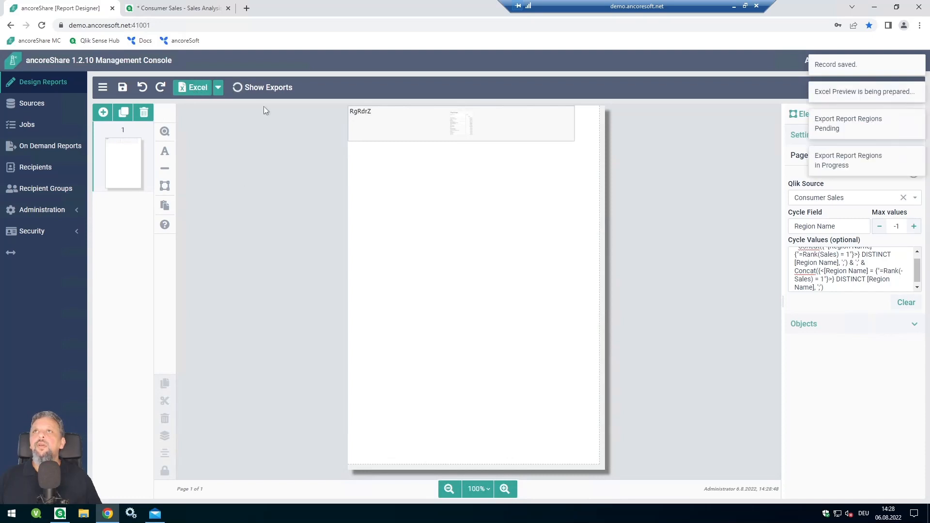
pyautogui.click(255, 90)
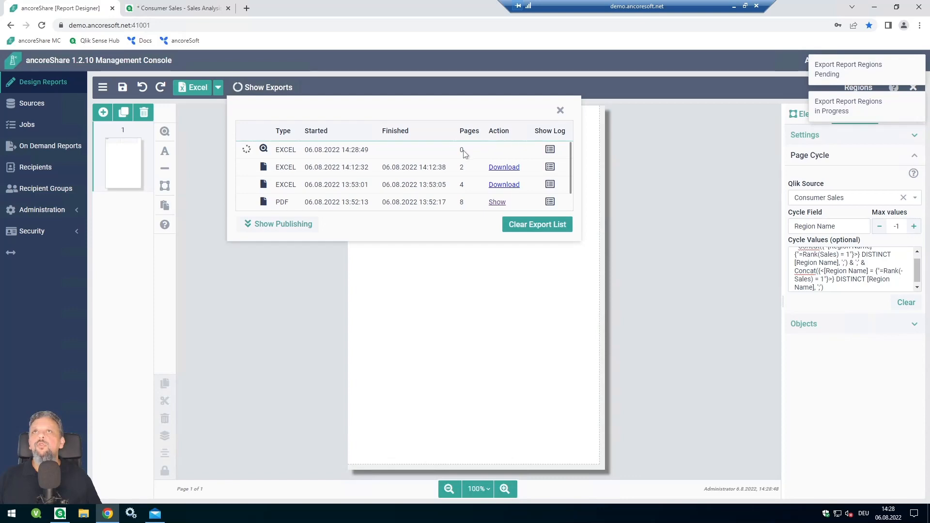
pyautogui.click(503, 150)
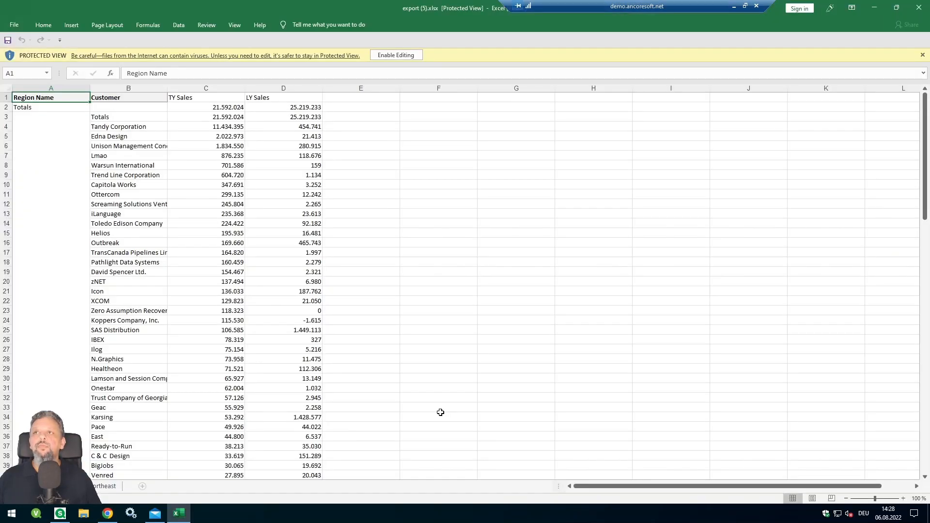
pyautogui.moveTo(480, 8); pyautogui.dragTo(522, 91)
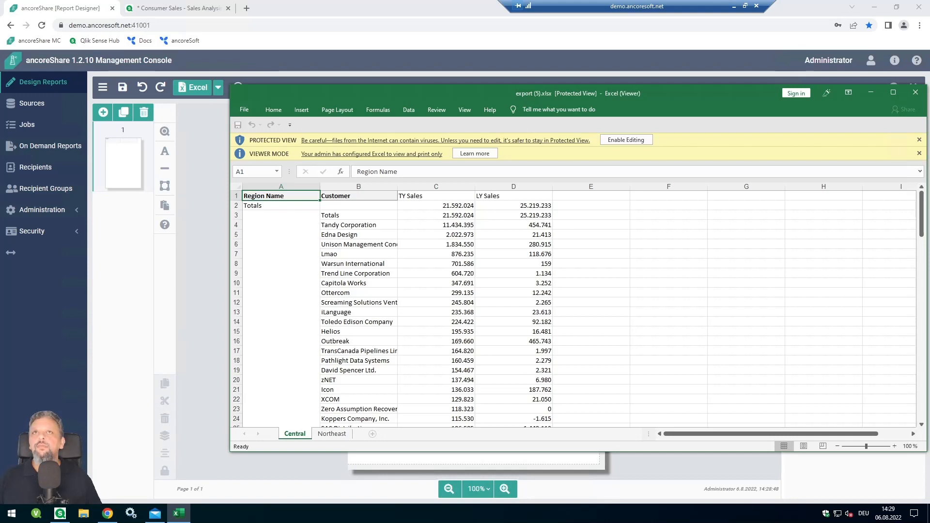
pyautogui.click(915, 93)
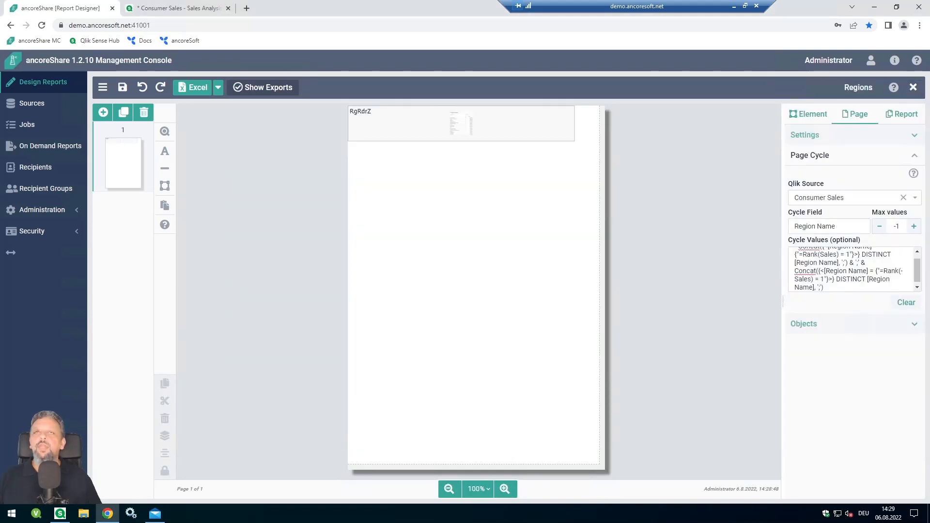